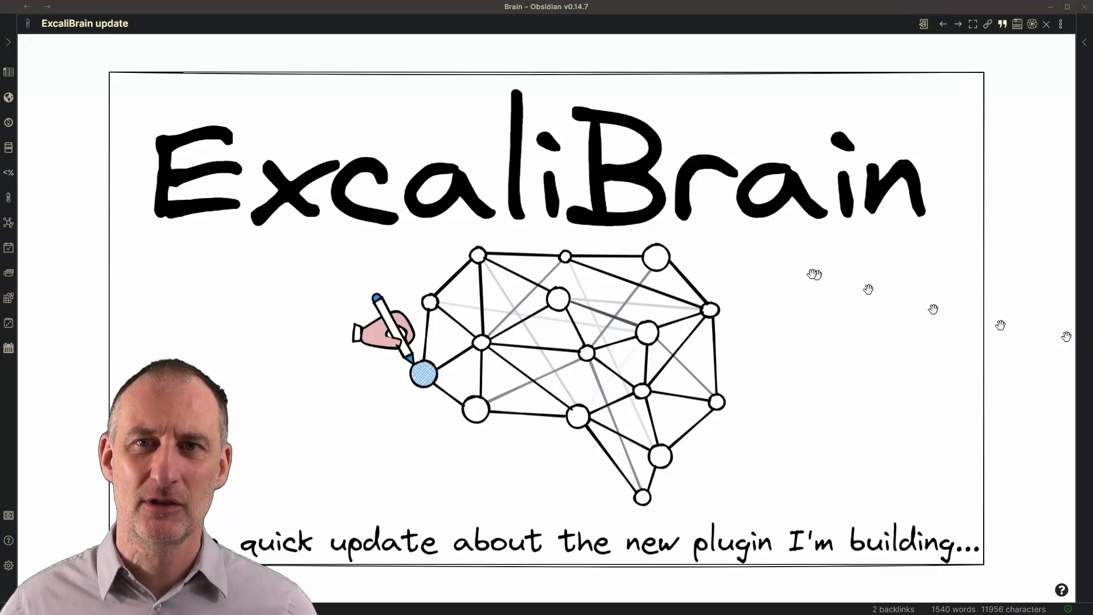
# Step: Add the zsviczian/excalibrain repository as a beta plugin through BRAT
pyautogui.hotkey('ctrl', 'p')
pyautogui.write('brat')
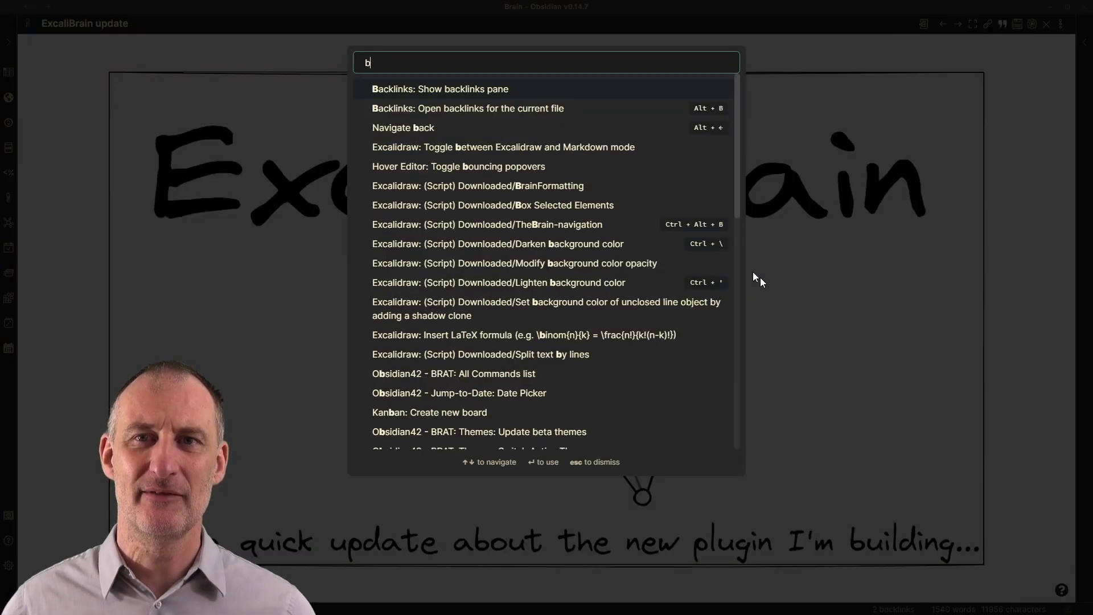
pyautogui.press('Down')
pyautogui.press('Down')
pyautogui.press('Down')
pyautogui.press('Down')
pyautogui.press('Down')
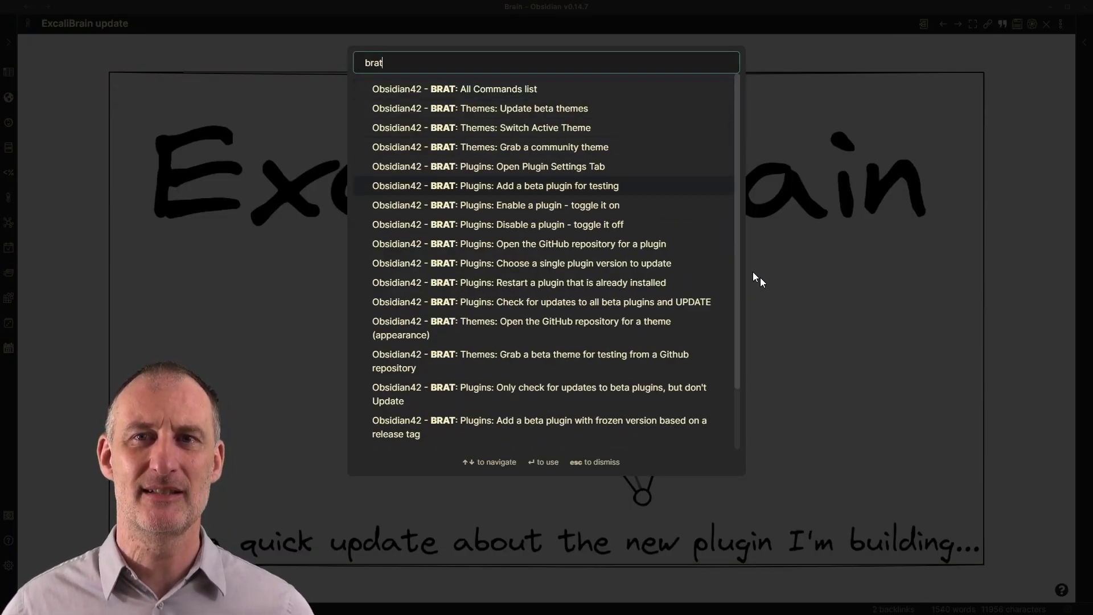
pyautogui.click(607, 188)
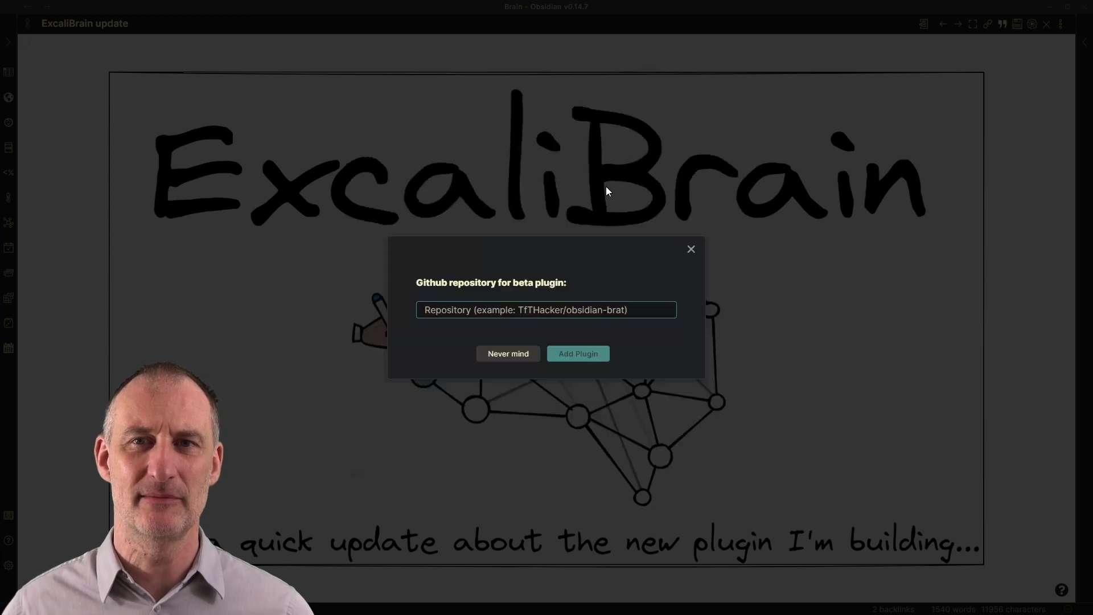
pyautogui.write('zsviczian/excalibrain')
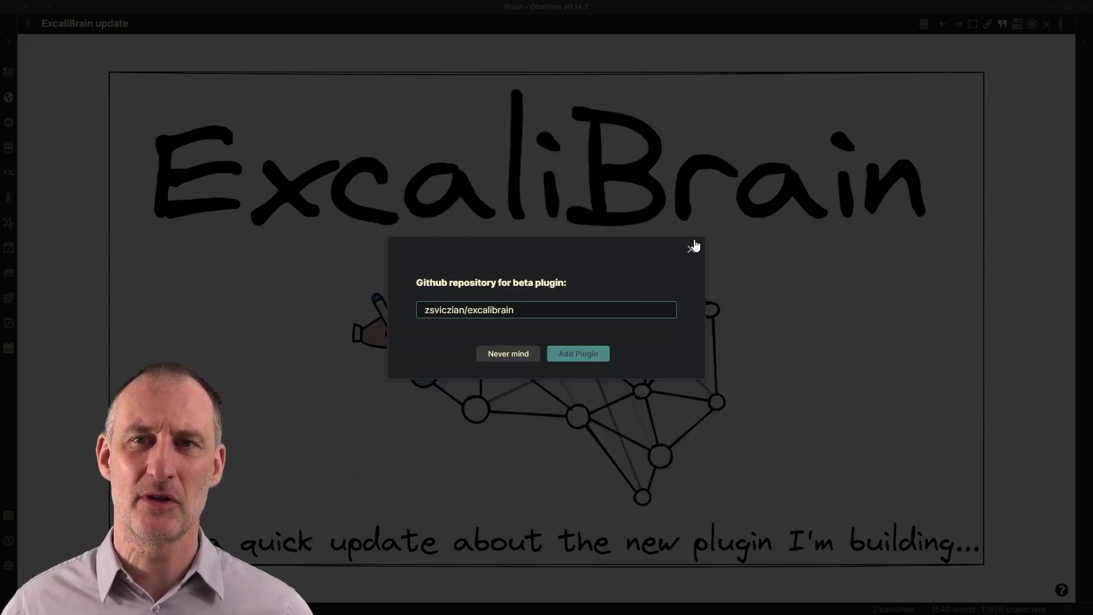
pyautogui.click(587, 354)
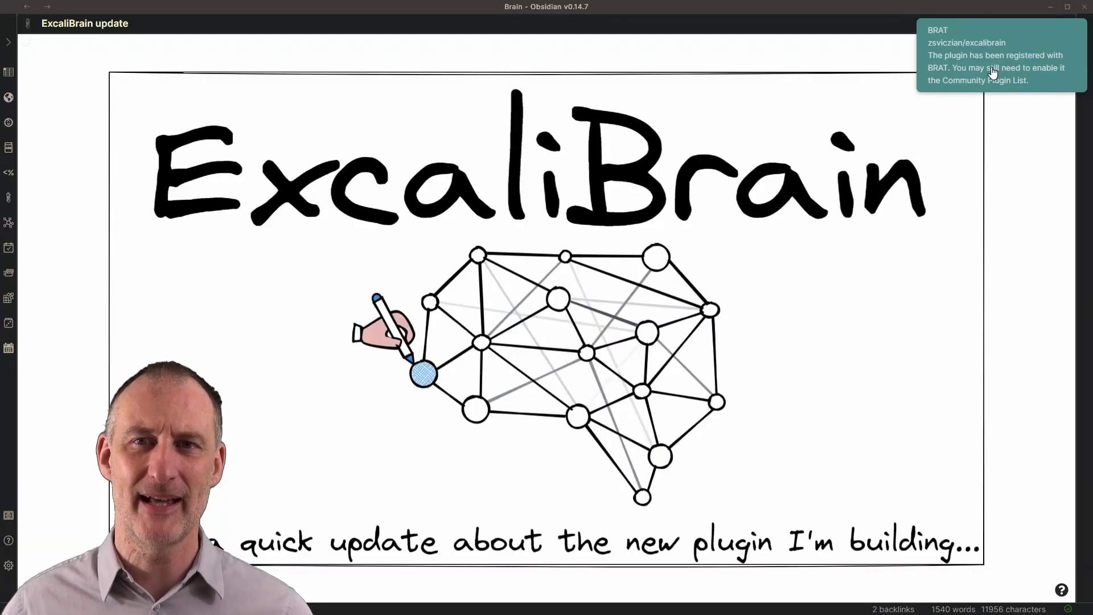
pyautogui.click(9, 567)
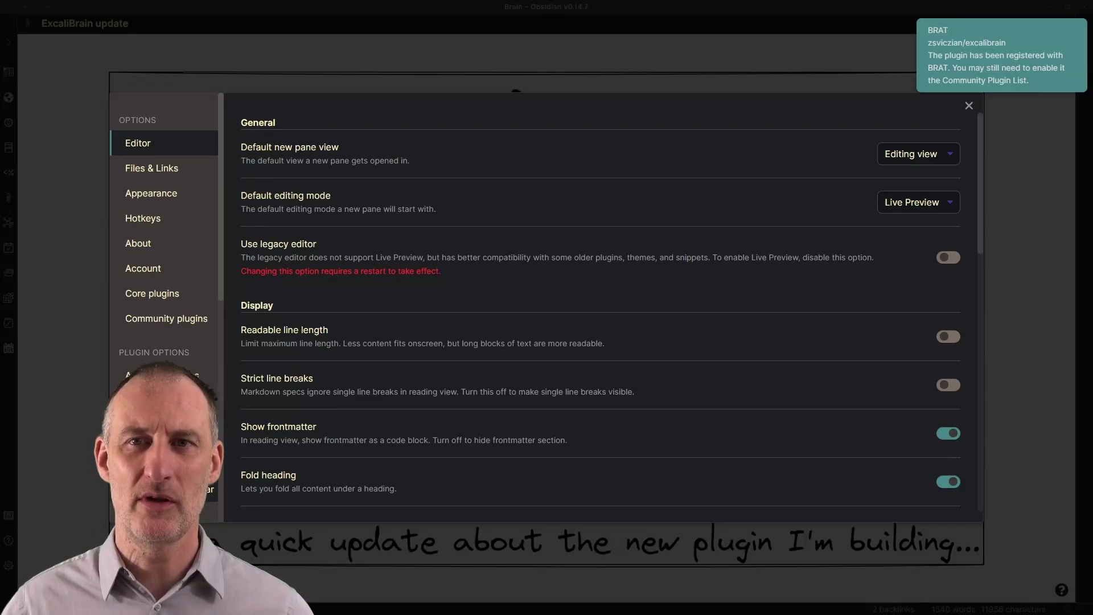
# Step: Enable the ExcaliBrain plugin under Community plugins
pyautogui.click(212, 323)
pyautogui.scroll(-5, 323, 336)
pyautogui.scroll(-9, 322, 336)
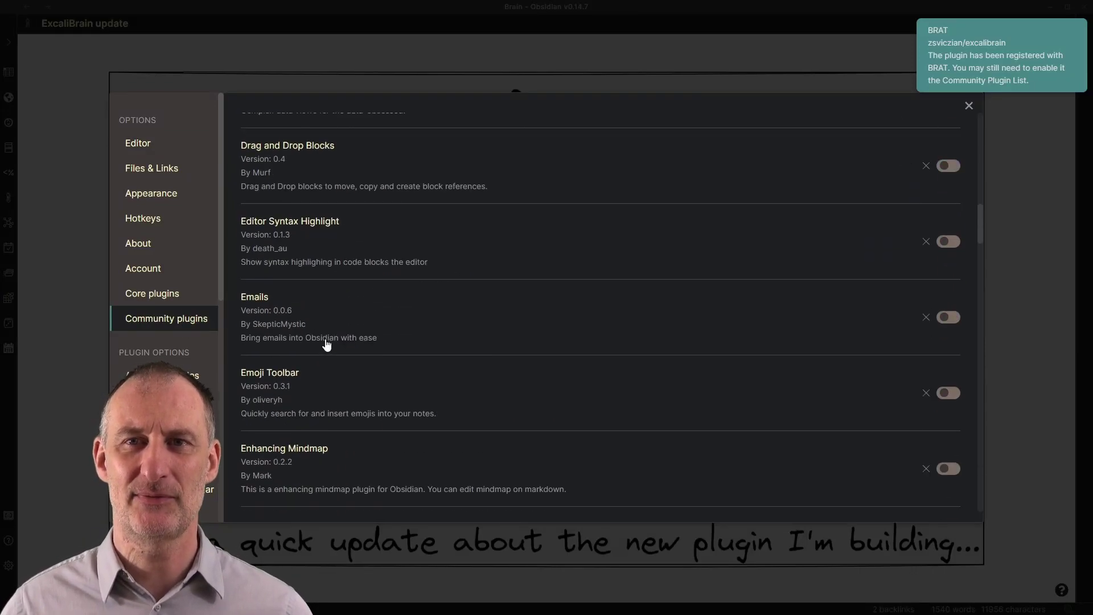
pyautogui.click(948, 432)
# Step: Review ExcaliBrain's hierarchy and styling settings, then close Settings
pyautogui.click(886, 431)
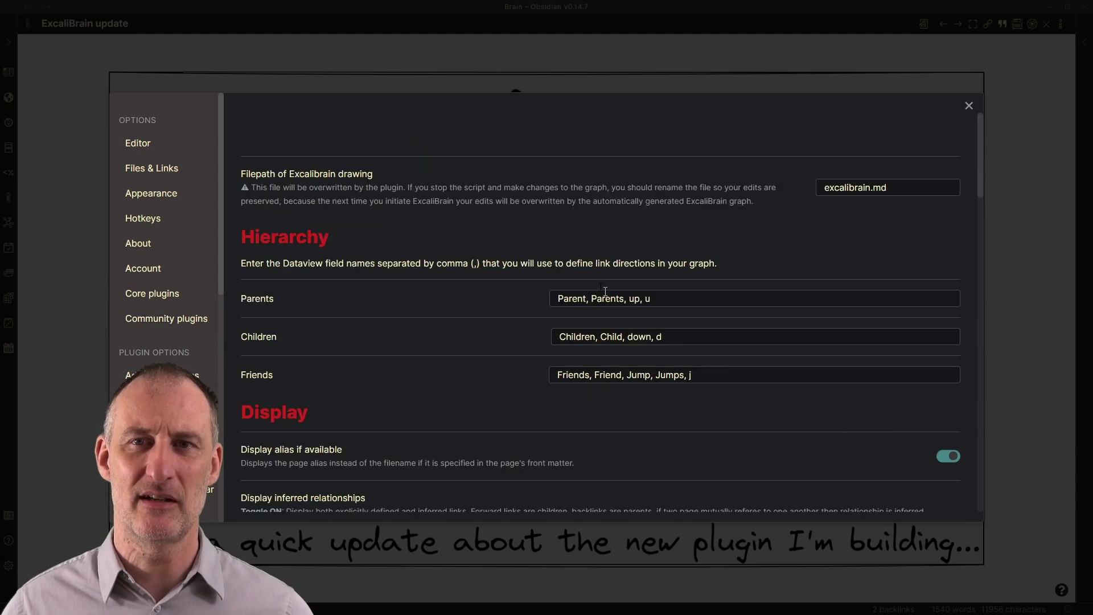
pyautogui.scroll(-1, 797, 296)
pyautogui.scroll(-15, 808, 316)
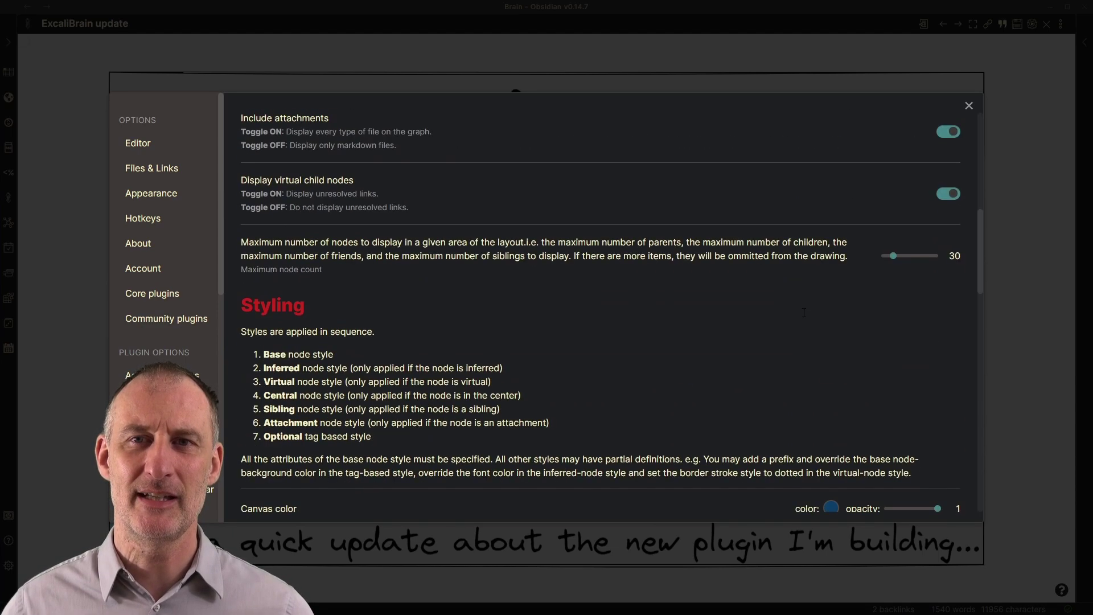
pyautogui.scroll(-8, 803, 312)
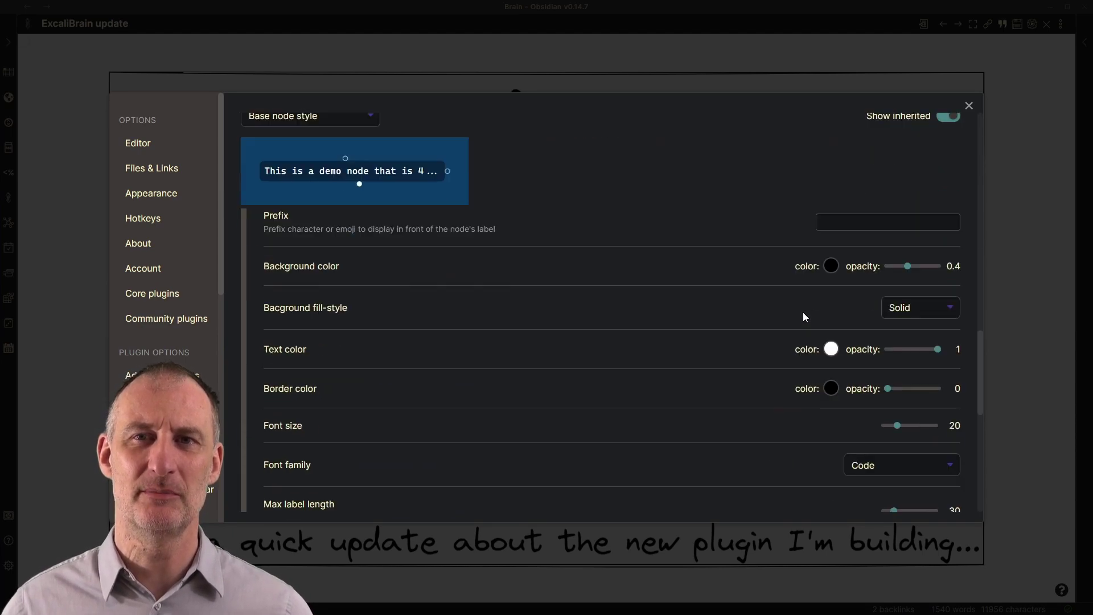
pyautogui.scroll(6, 820, 285)
pyautogui.click(969, 108)
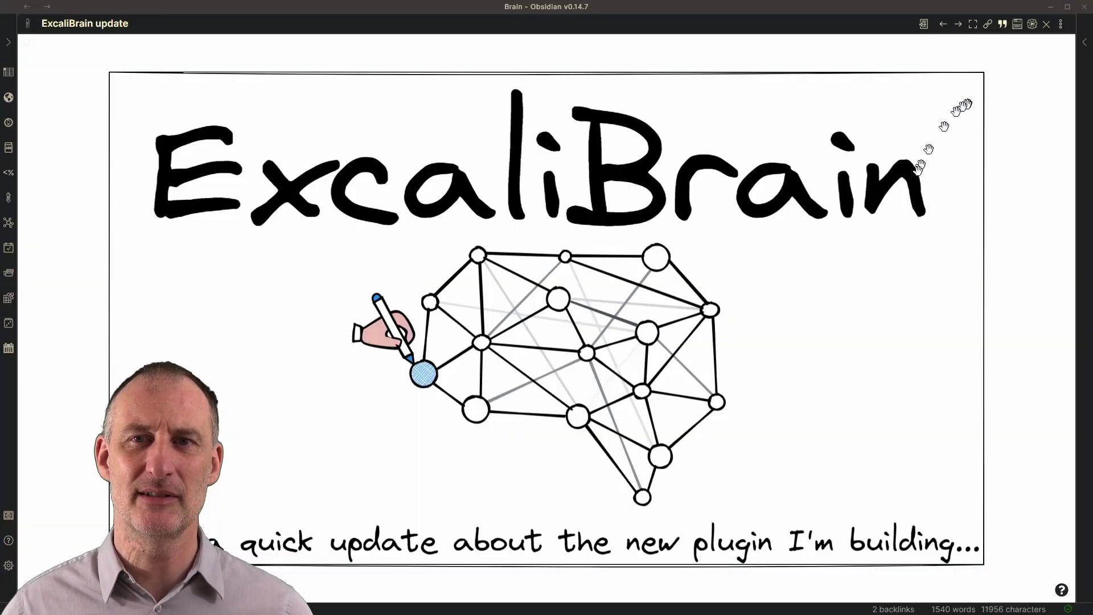
# Step: Open the ExcaliBrain graph and center it on the 'Thumbnail - ExcaliBrain update' node
pyautogui.hotkey('ctrl', 'p')
pyautogui.write('brain')
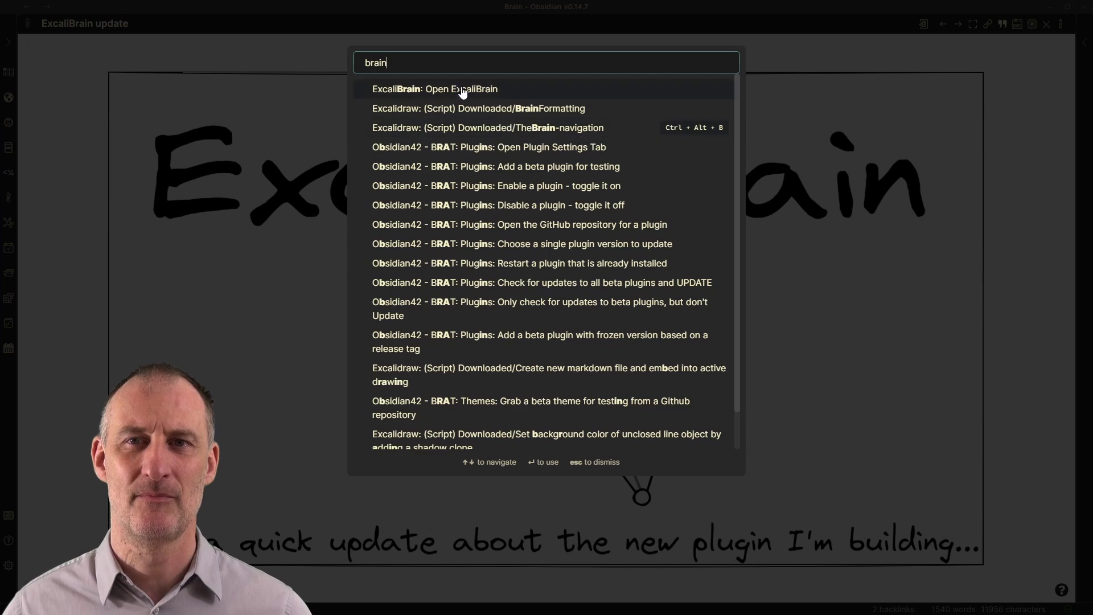
pyautogui.click(464, 93)
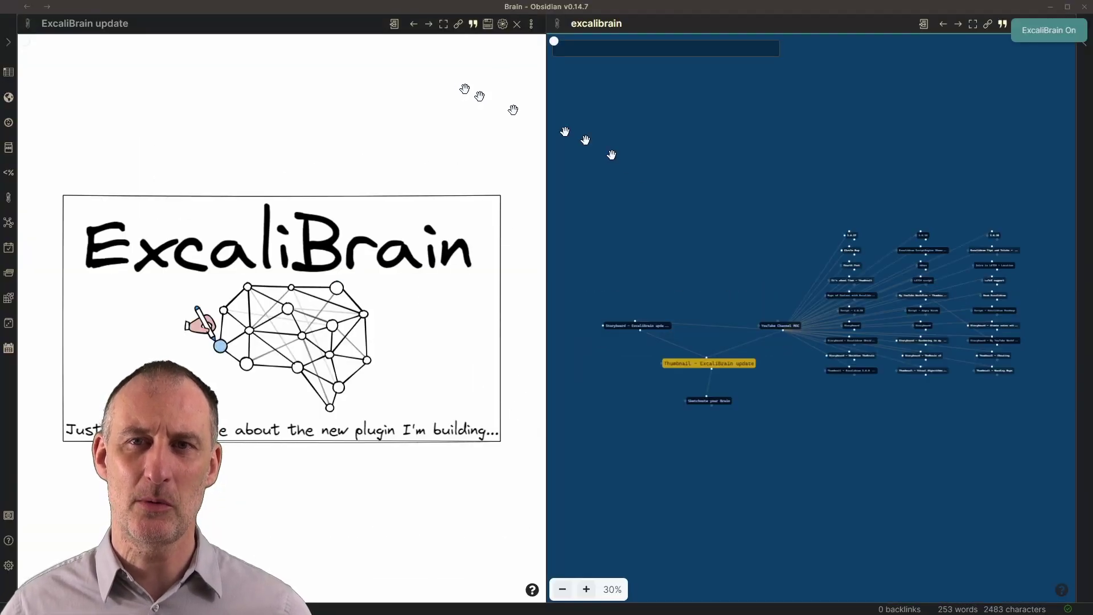
pyautogui.click(1064, 36)
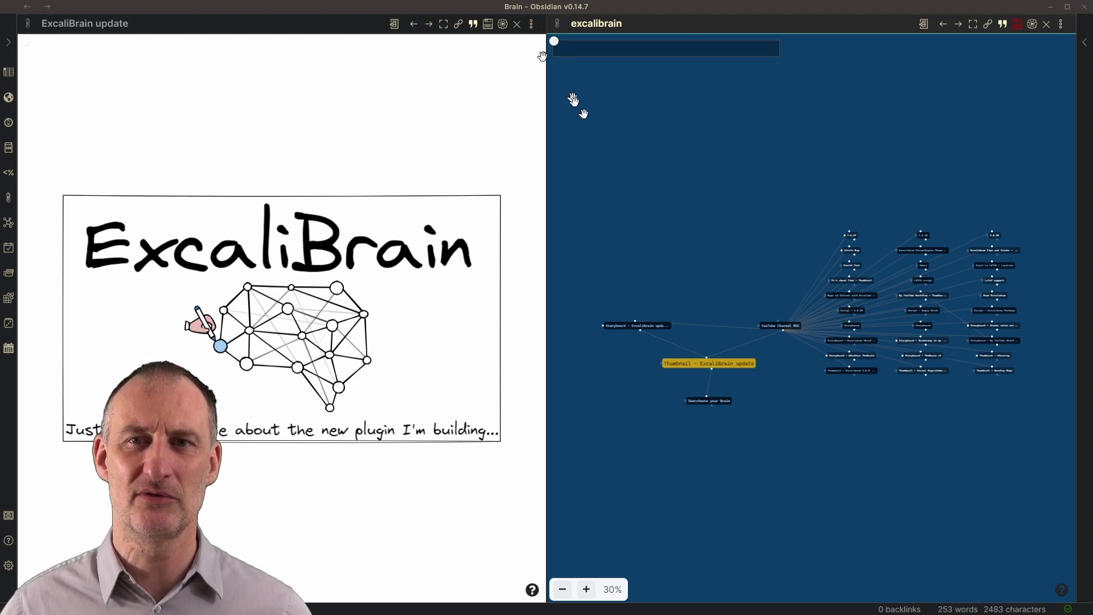
pyautogui.scroll(3, 732, 365)
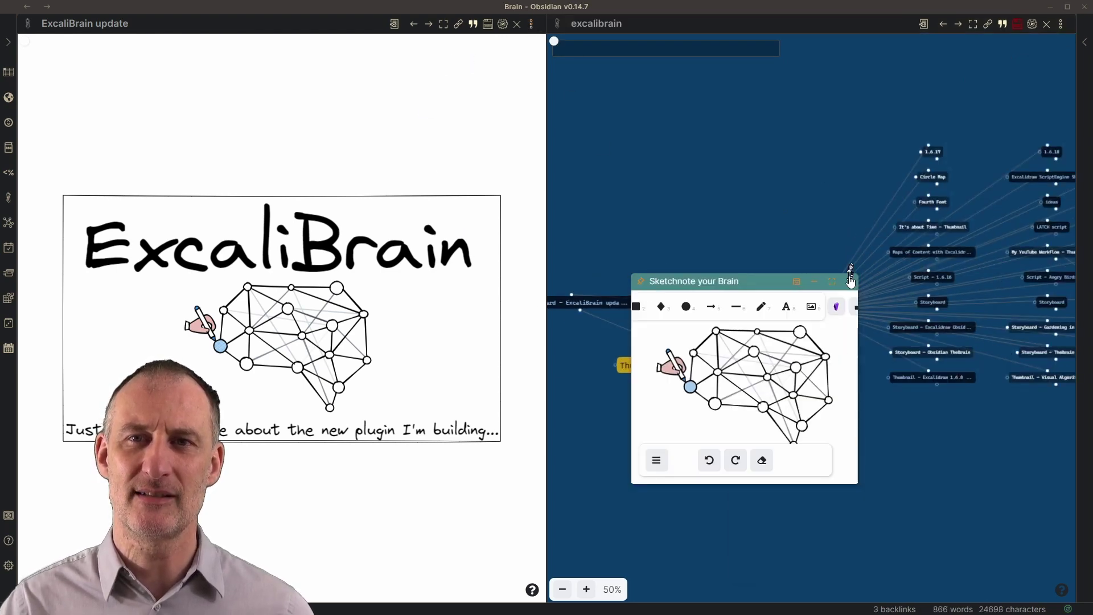
pyautogui.scroll(2, 812, 403)
pyautogui.moveTo(808, 408); pyautogui.dragTo(958, 450)
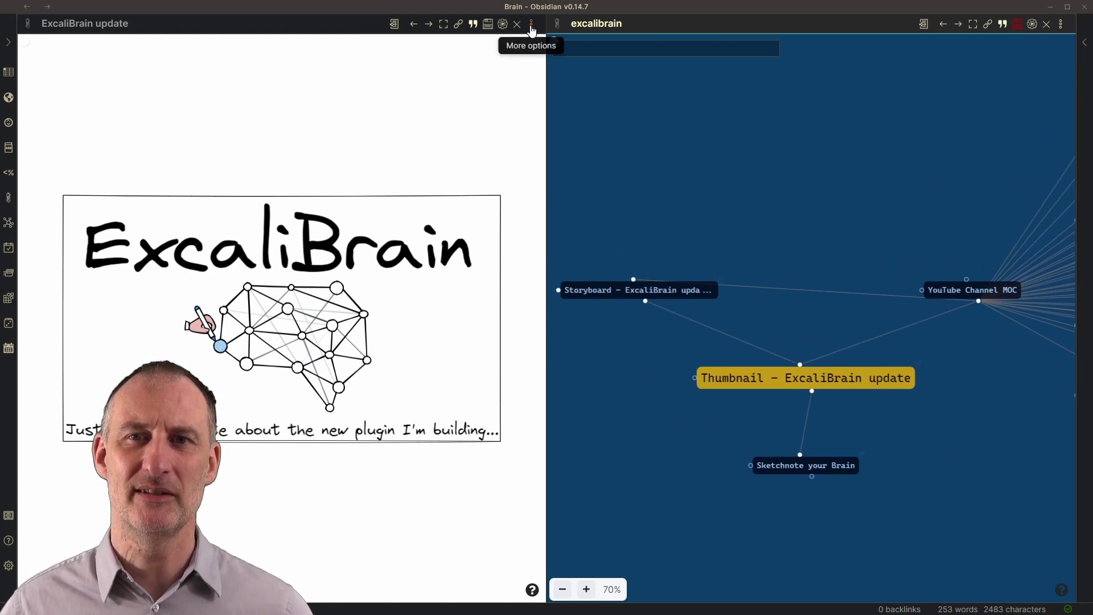
# Step: View the drawing as Markdown and add 'Jumps:: [[Obsidian ExcaliBrain]]' below the frontmatter
pyautogui.click(531, 24)
pyautogui.click(594, 39)
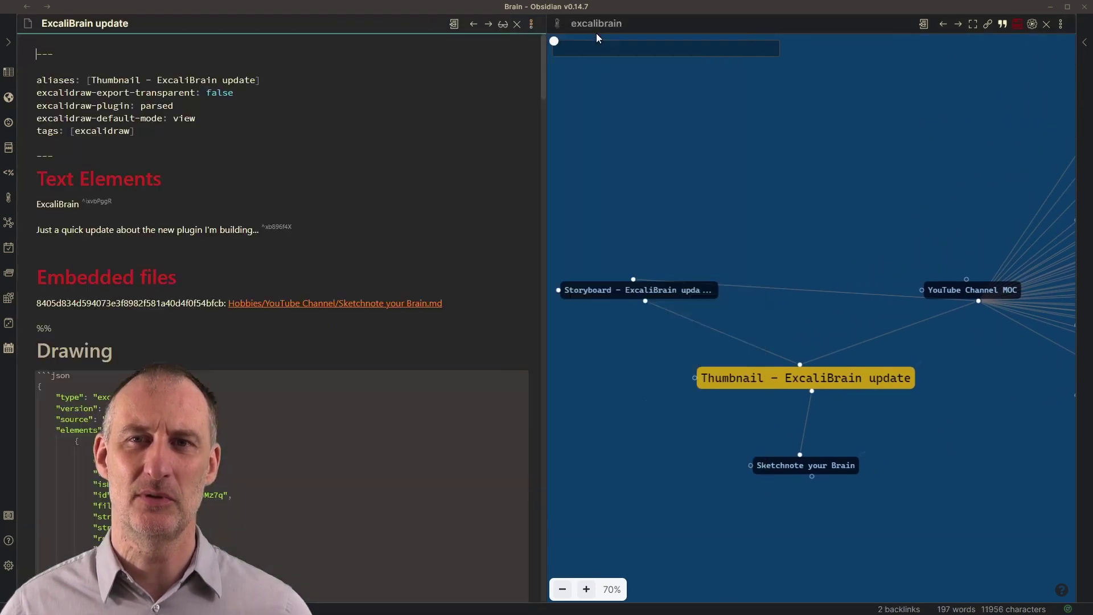
pyautogui.click(181, 155)
pyautogui.press('Return')
pyautogui.write('Jumps:: ')
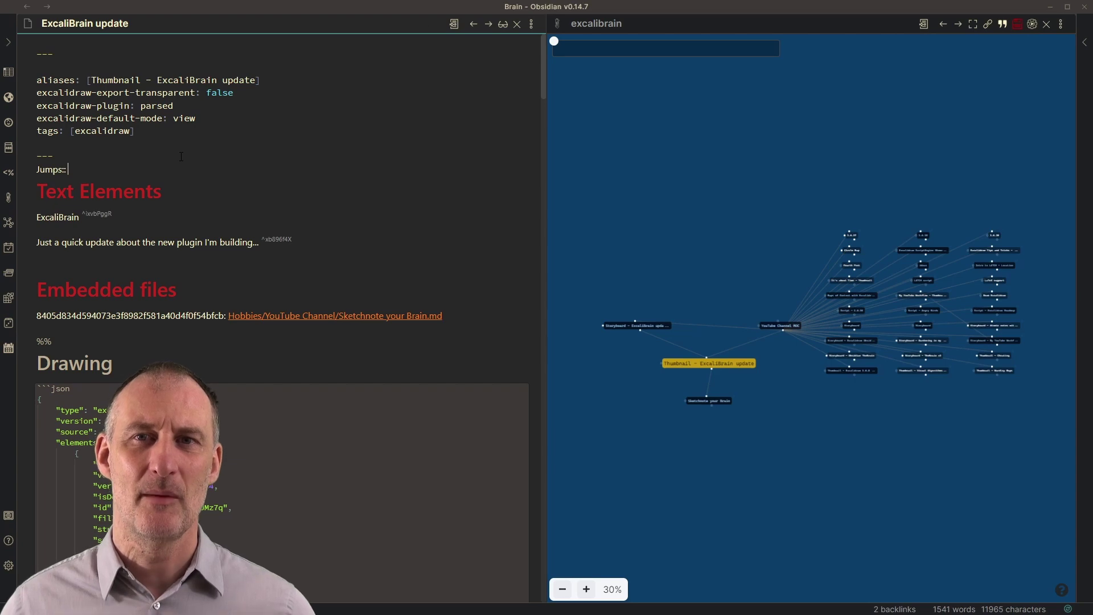
pyautogui.write('[[Obsidian Exc')
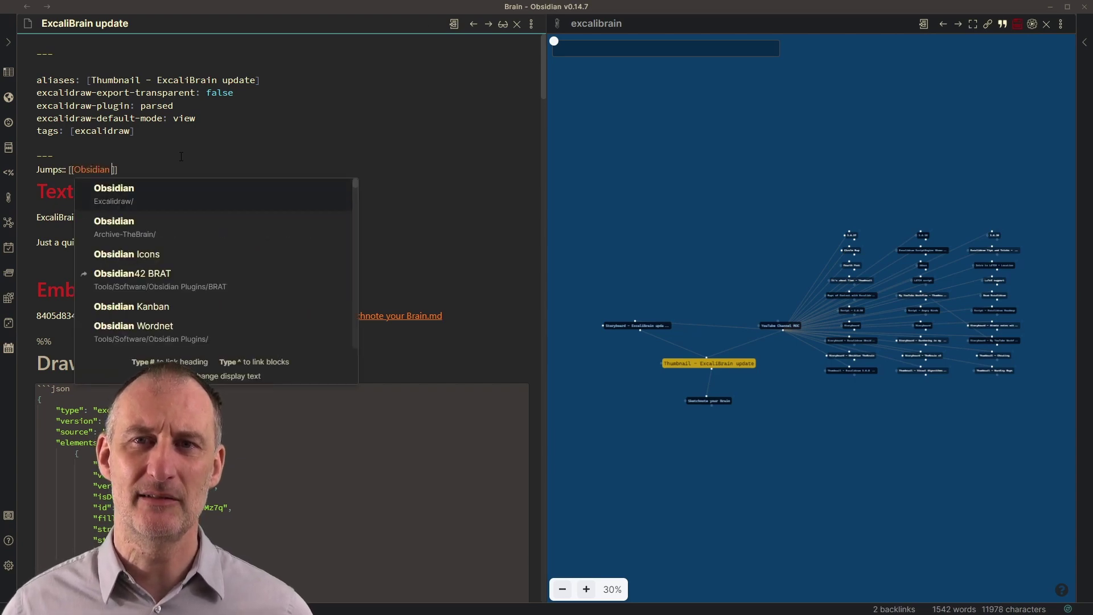
pyautogui.press('Down')
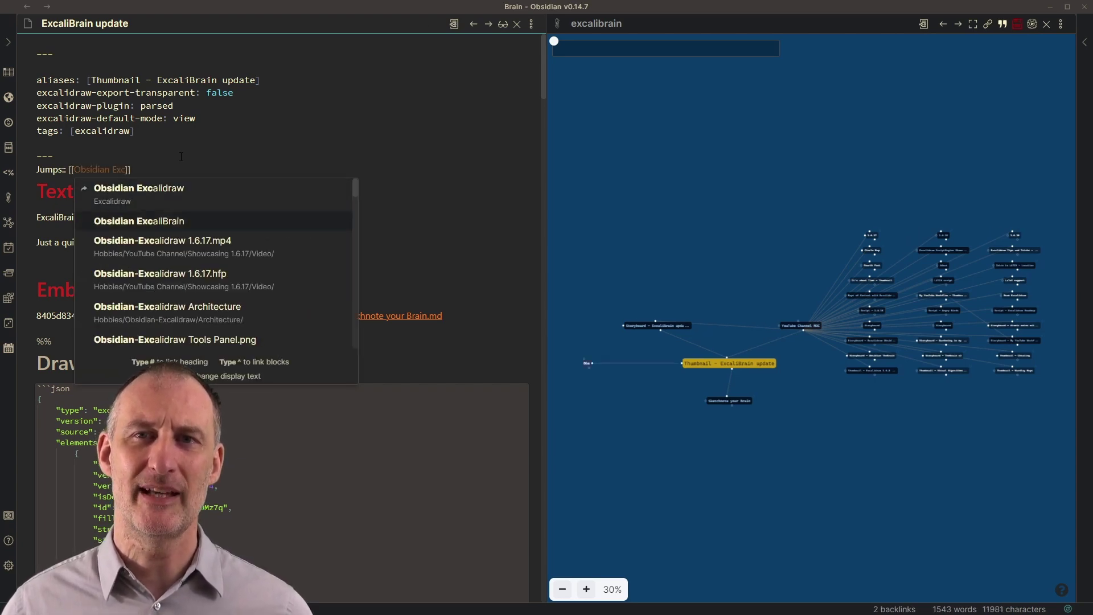
pyautogui.press('Return')
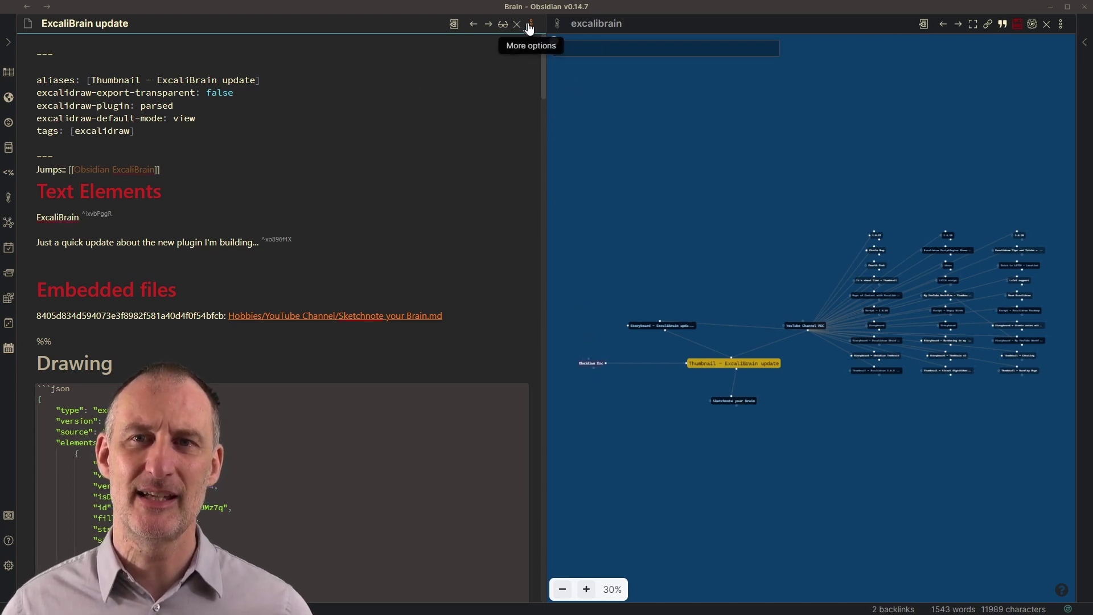
# Step: Switch the file back to Excalidraw drawing view
pyautogui.click(531, 23)
pyautogui.click(564, 37)
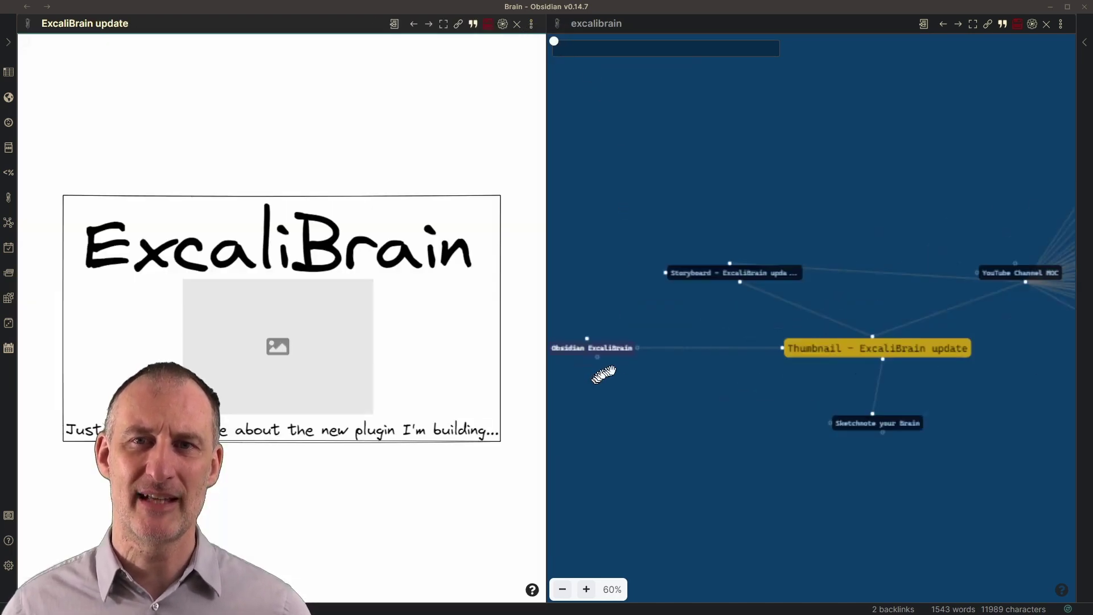
pyautogui.scroll(5, 605, 367)
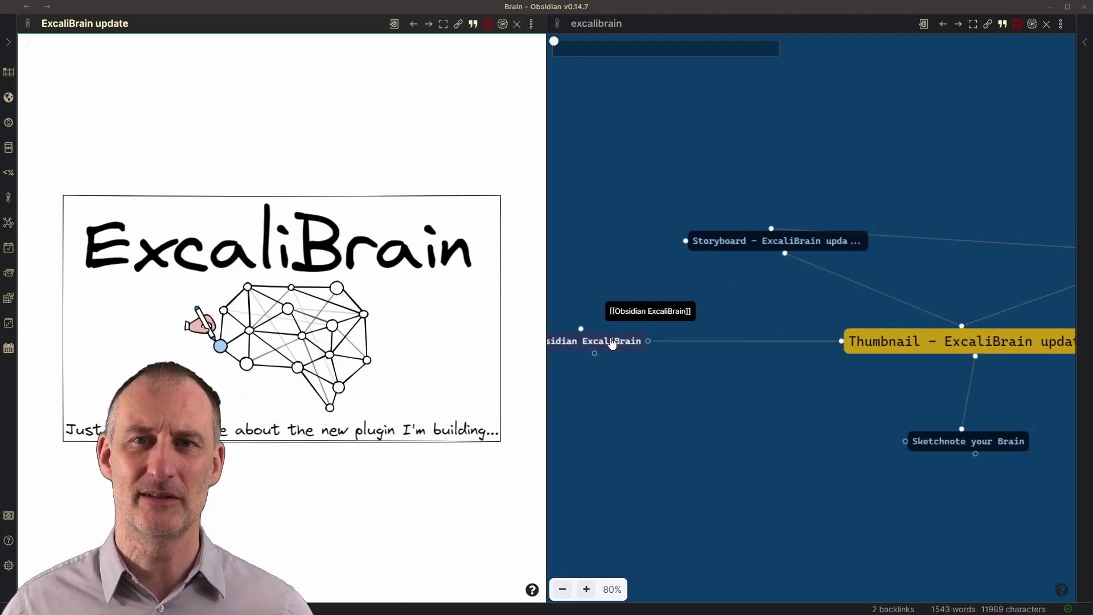
# Step: Create the Obsidian ExcaliBrain note and tag it #Obsidian/plugins
pyautogui.click(574, 342)
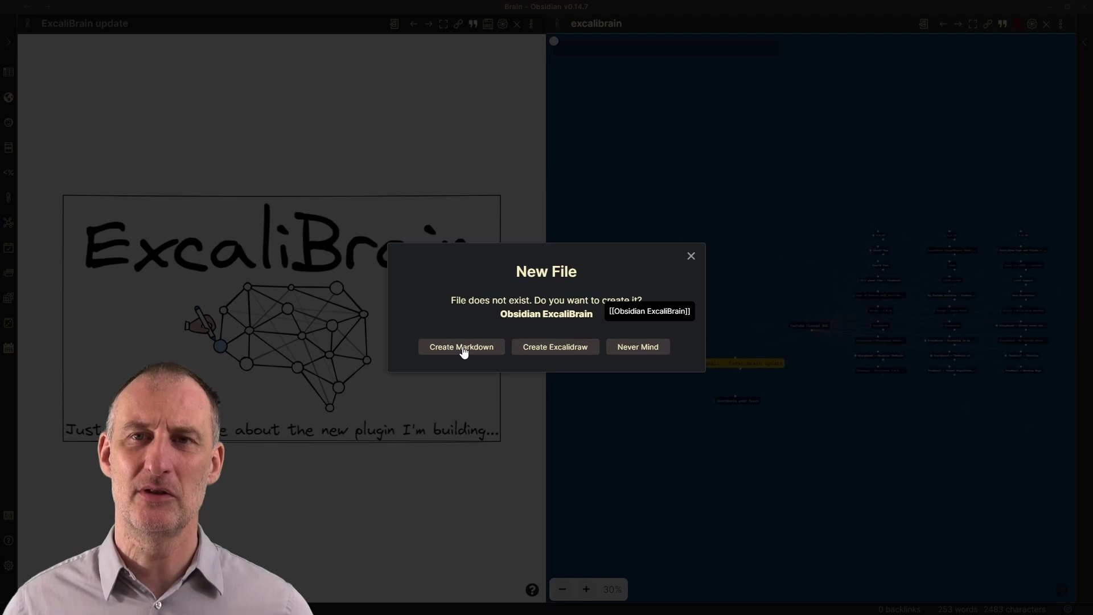
pyautogui.click(463, 348)
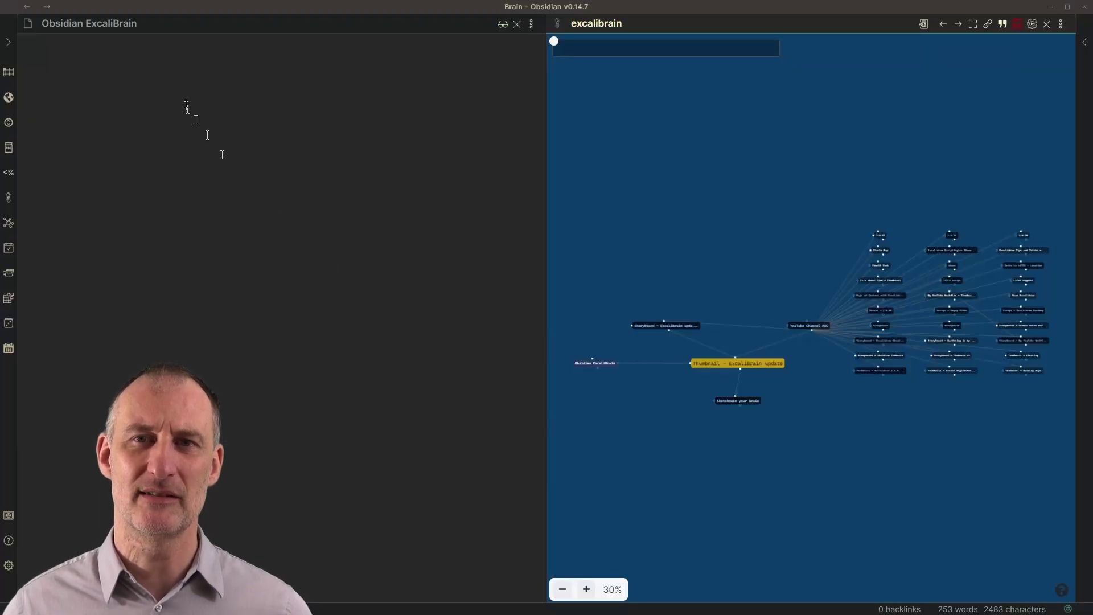
pyautogui.click(139, 66)
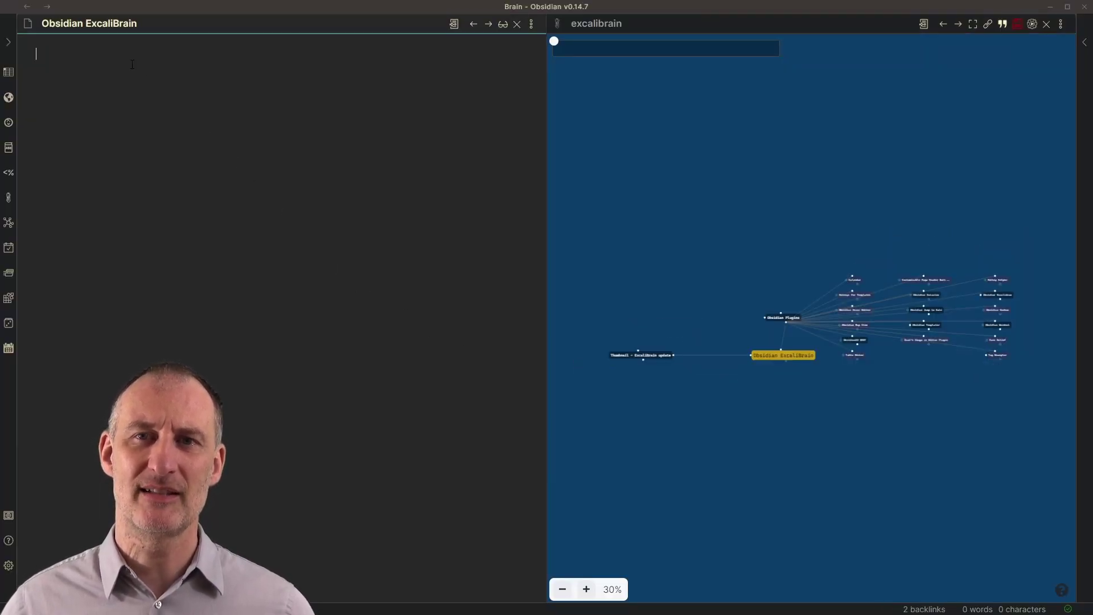
pyautogui.write('#ob')
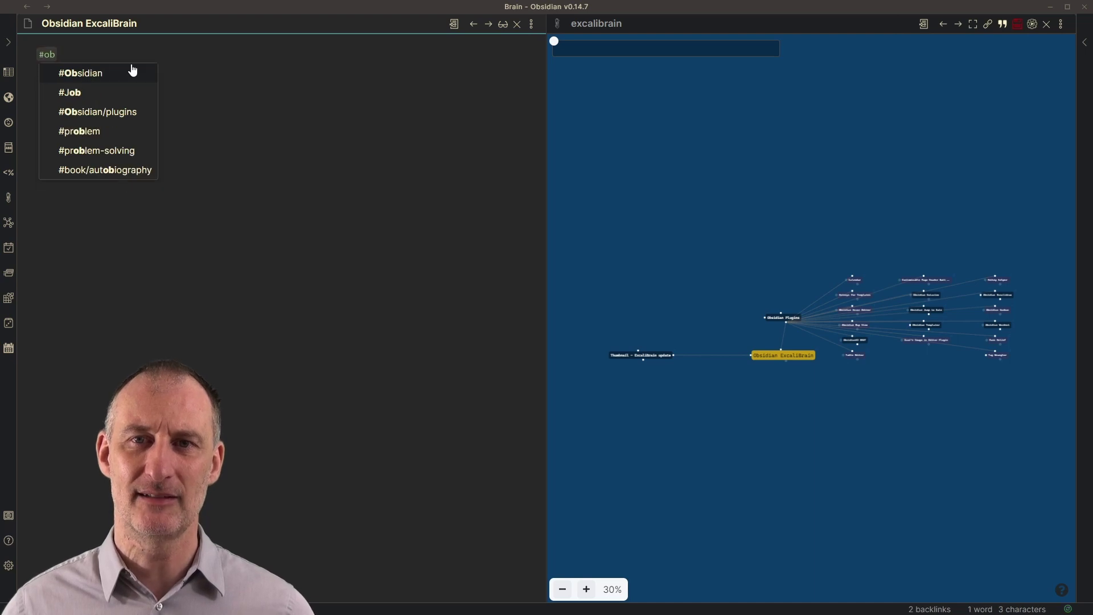
pyautogui.press('Return')
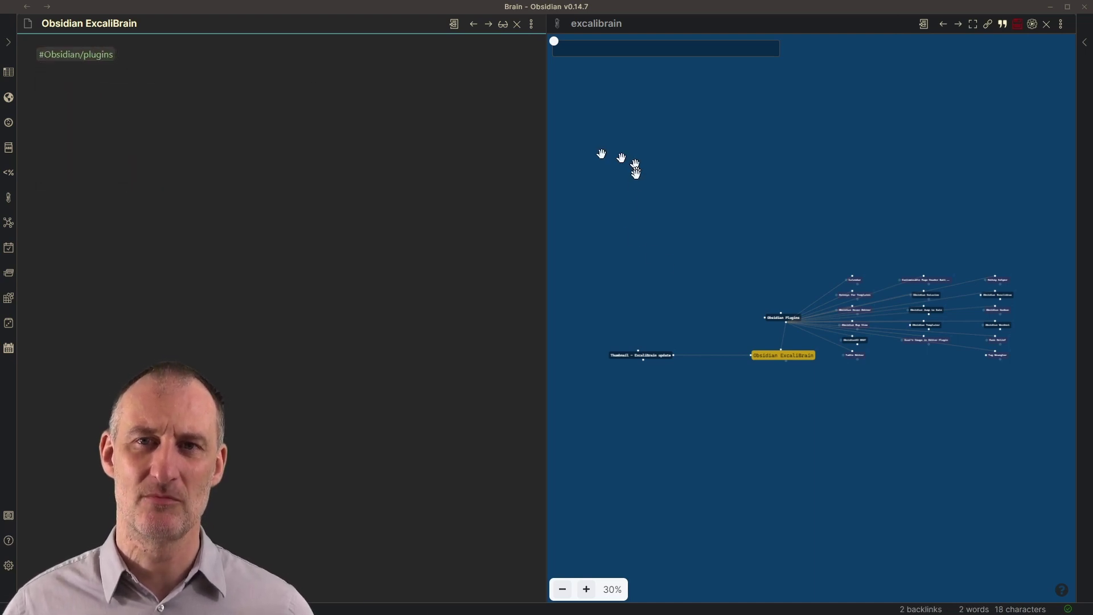
# Step: Close the Jump to Date preview, stack the graph above the note, and begin 'Based on:: [['
pyautogui.moveTo(926, 308)
pyautogui.scroll(2, 701, 273)
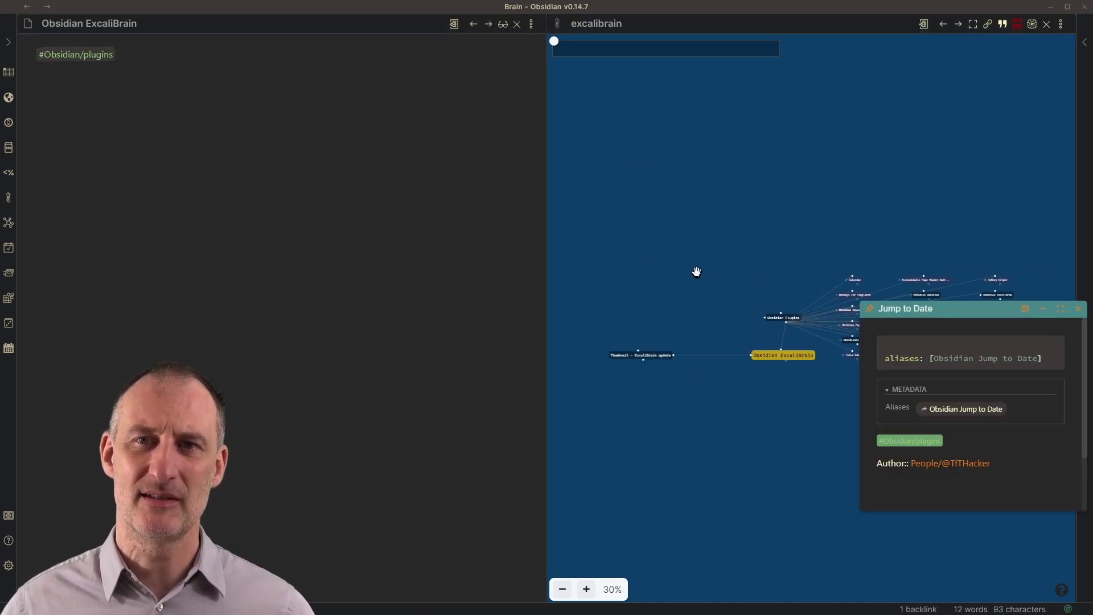
pyautogui.scroll(1, 744, 427)
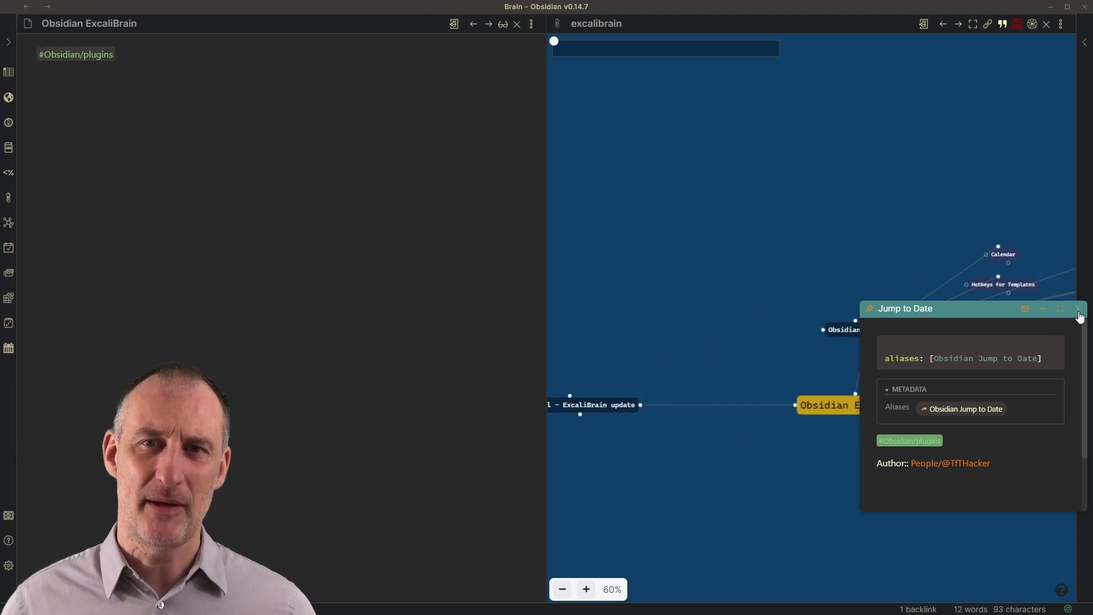
pyautogui.click(1078, 309)
pyautogui.moveTo(593, 24); pyautogui.dragTo(239, 51)
pyautogui.click(185, 361)
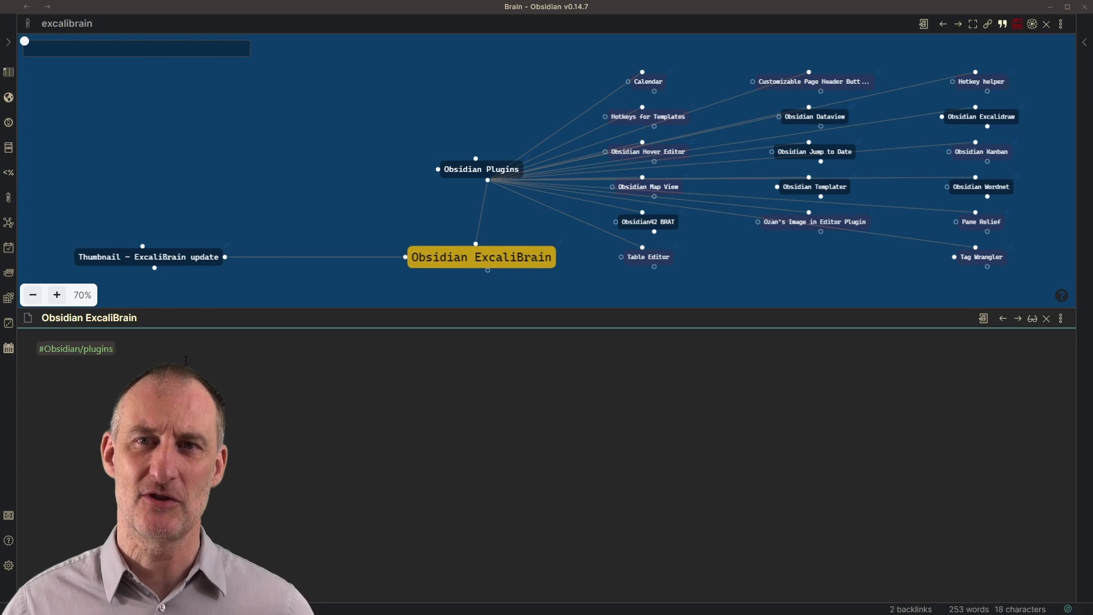
pyautogui.write('Bas')
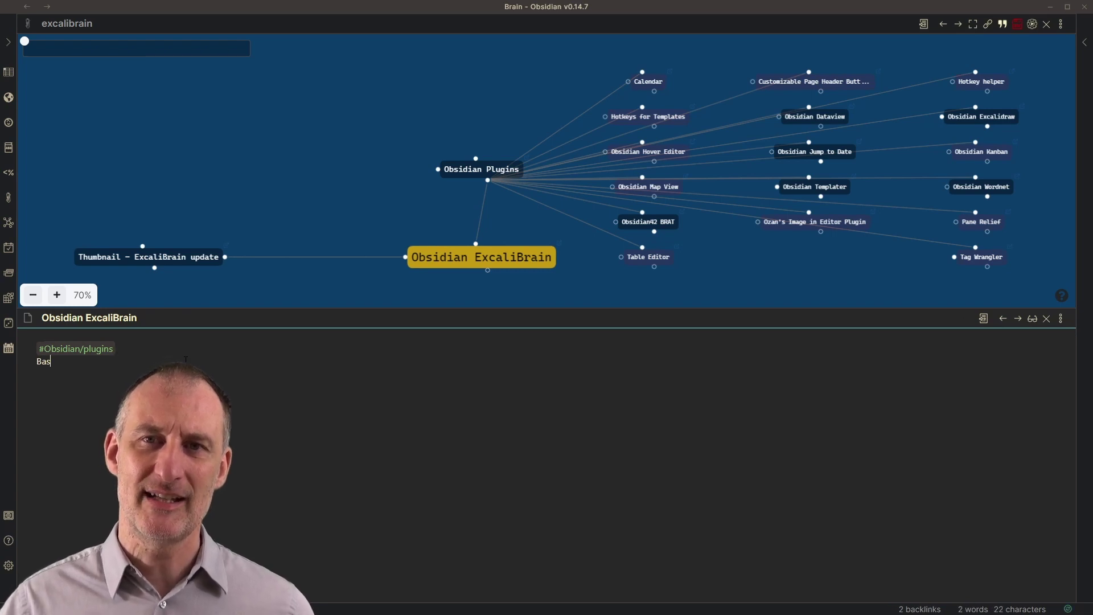
pyautogui.write('ed on:: [[')
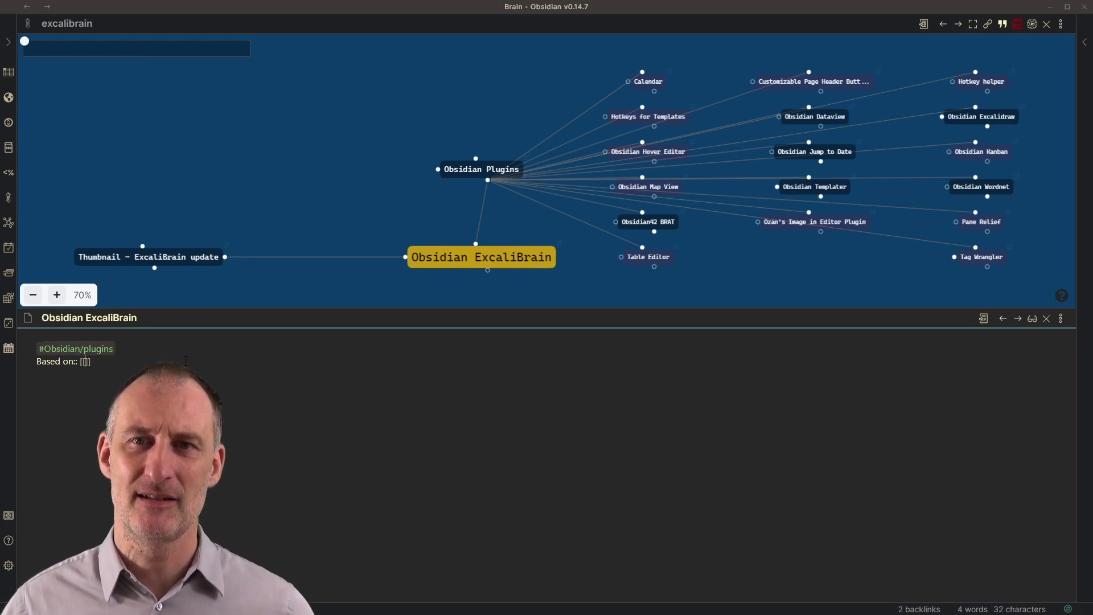
pyautogui.write('Dataview')
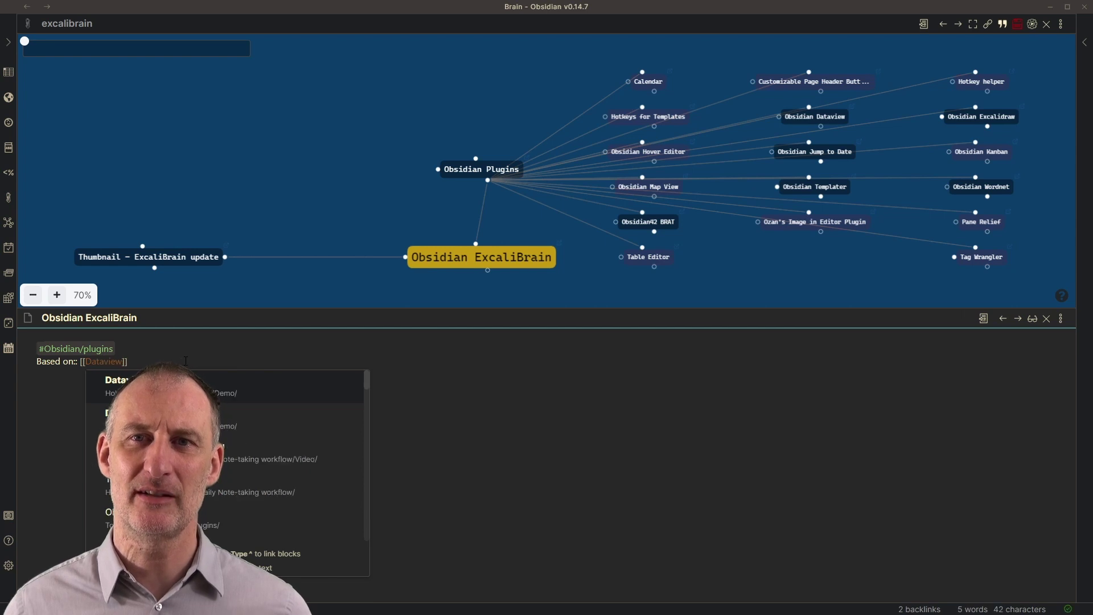
# Step: Fill the Based on field with links to Obsidian Dataview, Excalidraw and Breadcrumbs
pyautogui.press('Down')
pyautogui.press('Down')
pyautogui.press('Down')
pyautogui.press('Down')
pyautogui.press('Return')
pyautogui.write(', [[Excali')
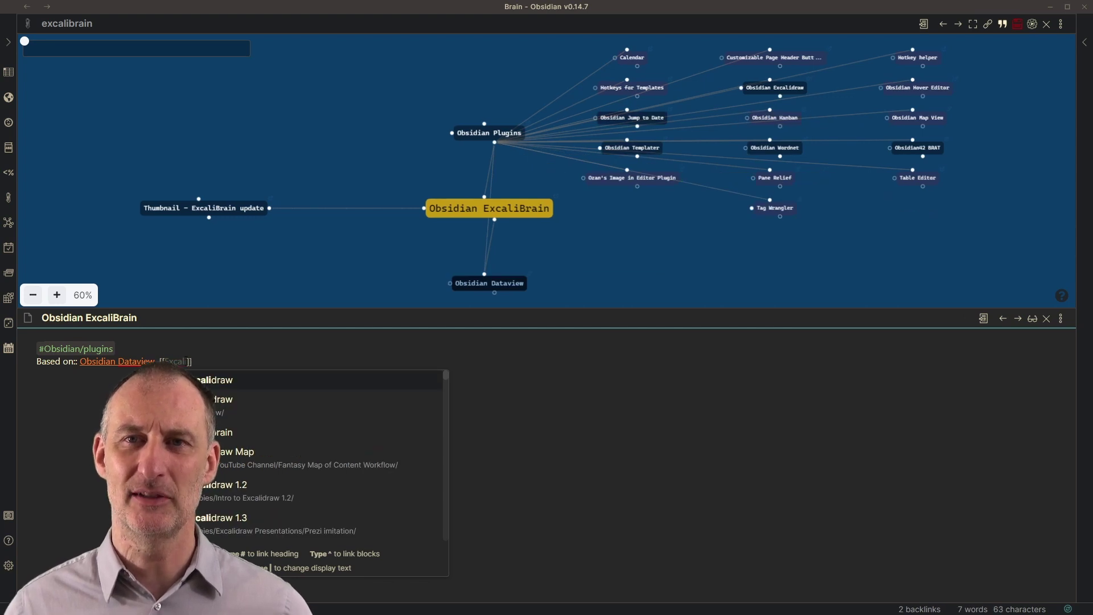
pyautogui.press('Return')
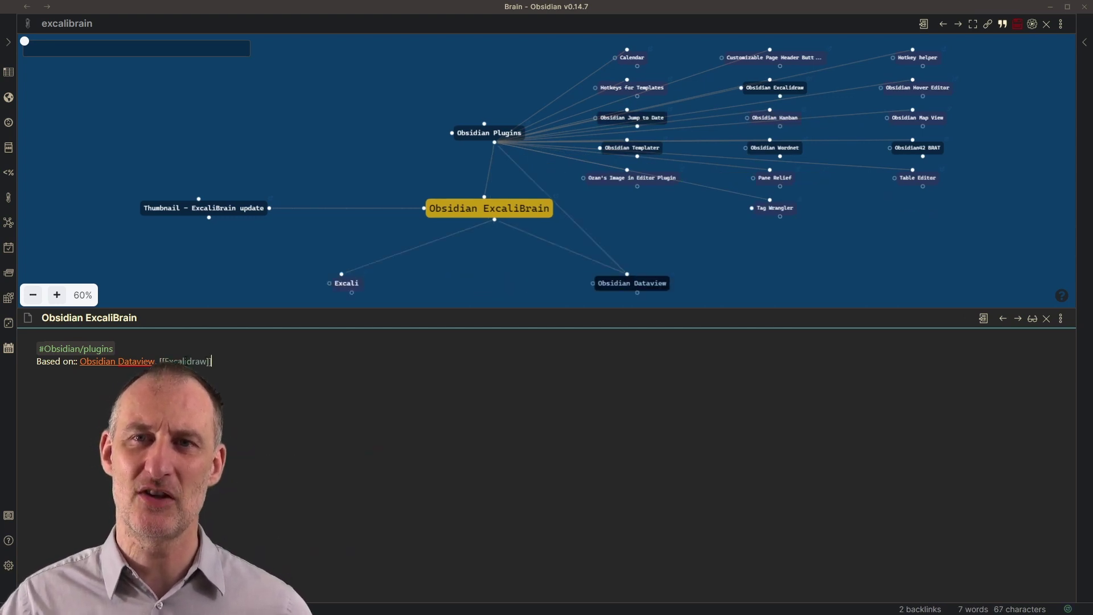
pyautogui.write(',')
pyautogui.moveTo(186, 366)
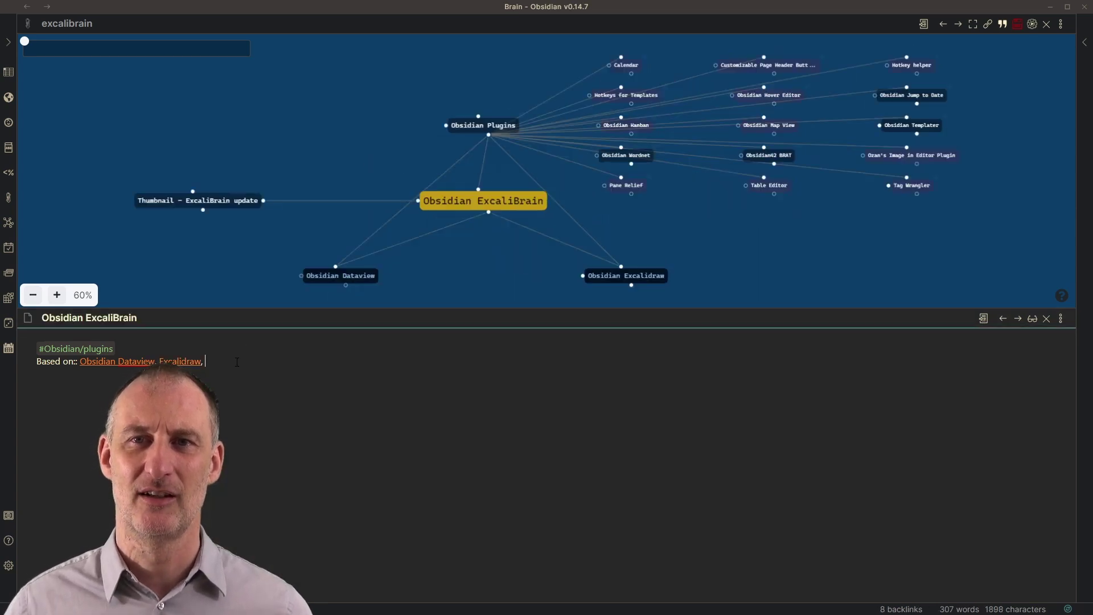
pyautogui.write('[[')
pyautogui.write('Breadcrumbs')
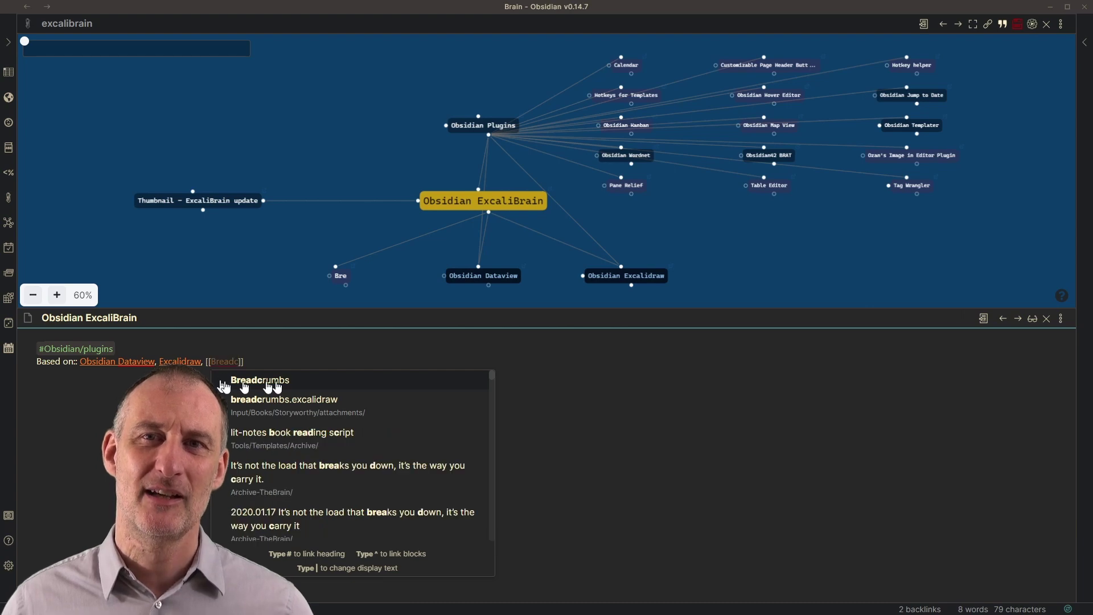
pyautogui.click(271, 386)
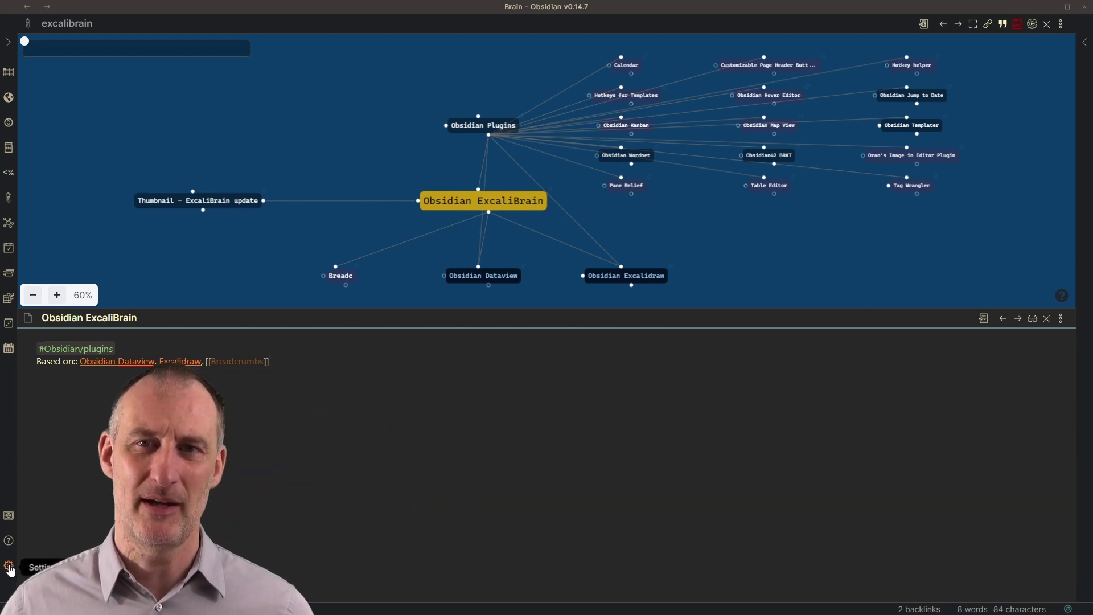
# Step: Confirm 'Based on' is listed in ExcaliBrain's Parents field names, then close Settings
pyautogui.click(9, 567)
pyautogui.scroll(-2, 439, 347)
pyautogui.scroll(1, 570, 284)
pyautogui.click(680, 245)
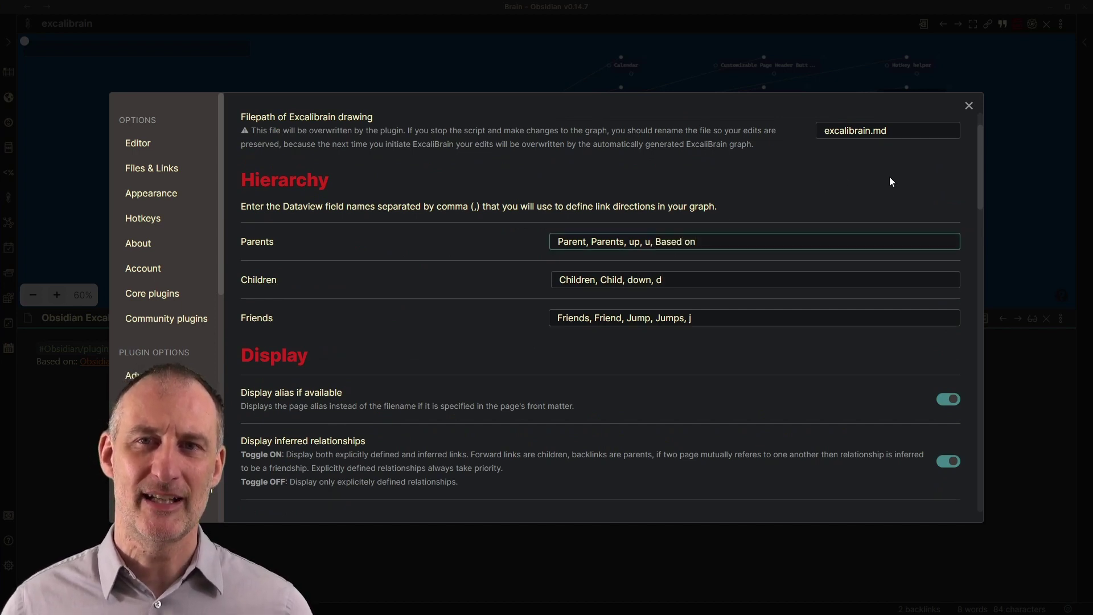
pyautogui.click(969, 106)
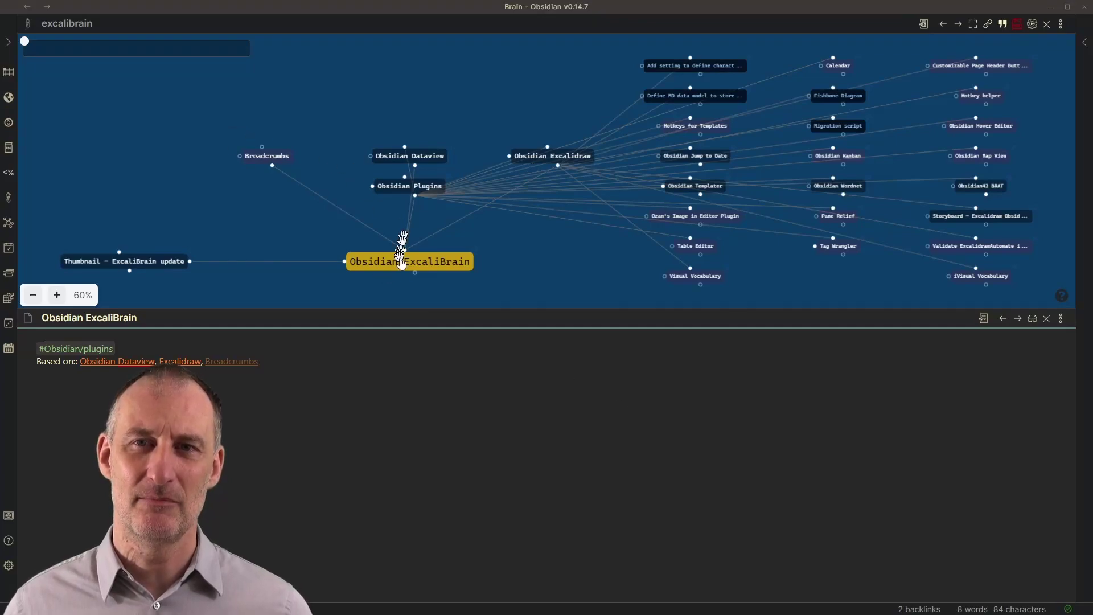
# Step: Add #Obsidian/plugins to ExcaliBrain's Formatted tags
pyautogui.click(9, 571)
pyautogui.scroll(-10, 442, 322)
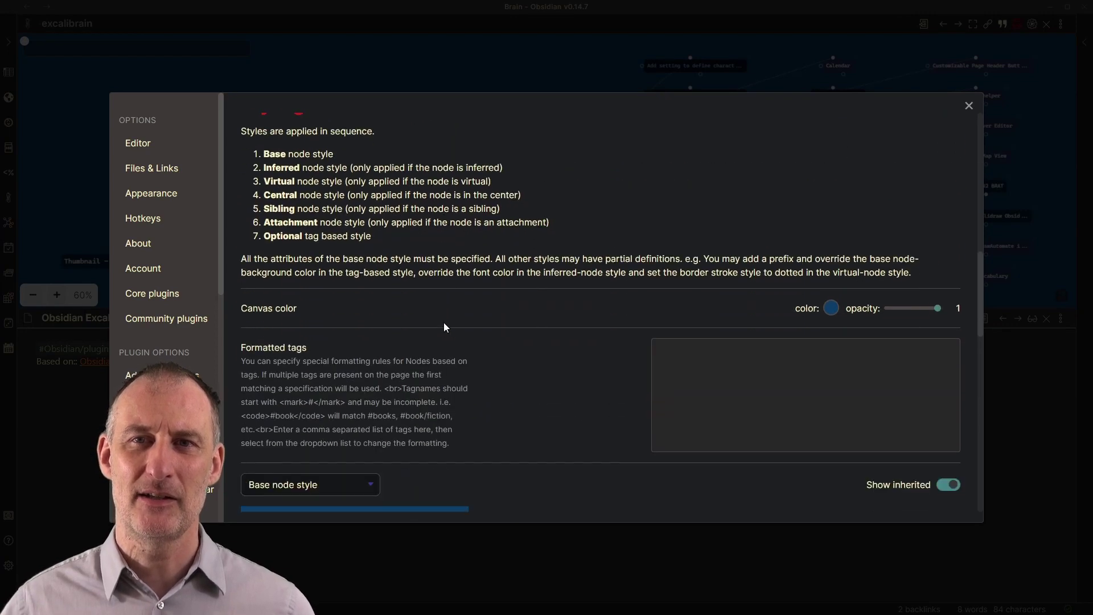
pyautogui.click(735, 342)
pyautogui.write('#Ob')
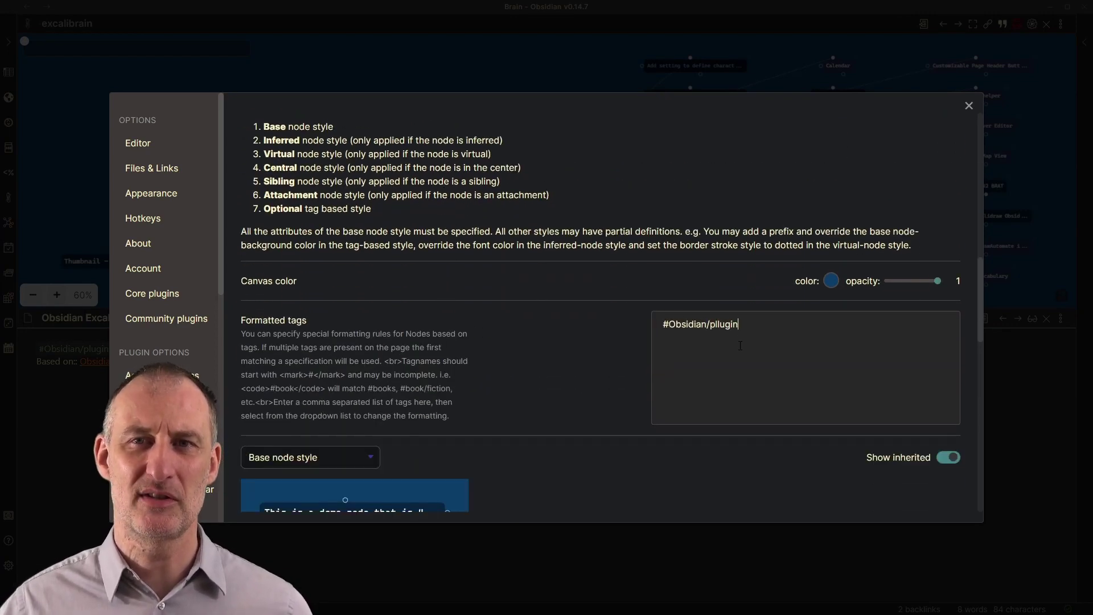
pyautogui.write('sidian/plugins')
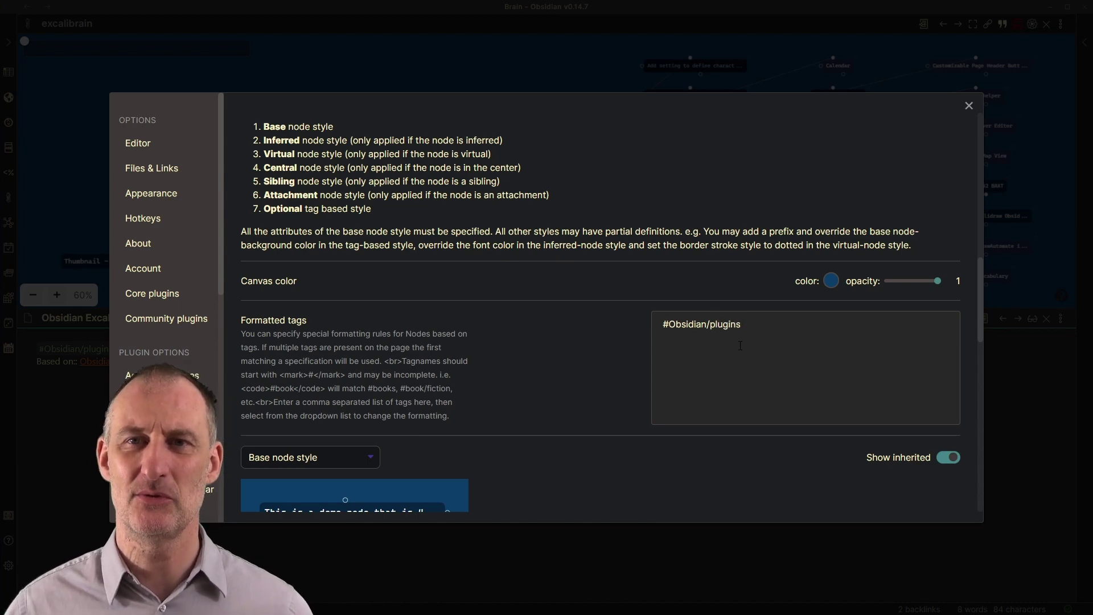
# Step: Give the #Obsidian/plugins node style a plug emoji prefix and close settings
pyautogui.scroll(-3, 506, 406)
pyautogui.click(314, 285)
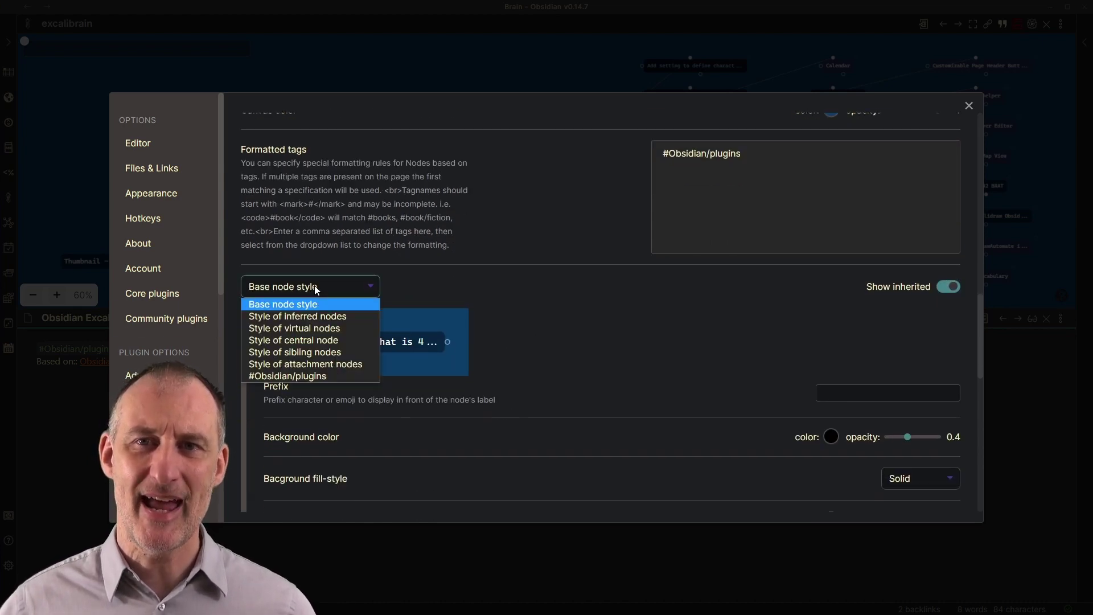
pyautogui.click(313, 376)
pyautogui.click(801, 393)
pyautogui.click(857, 394)
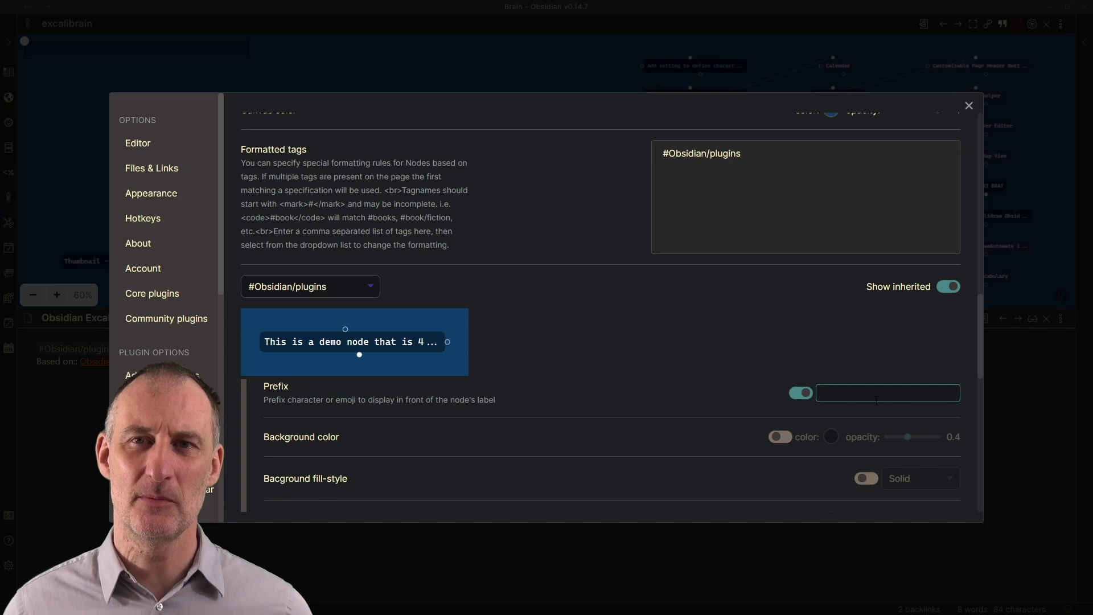
pyautogui.press('super+period')
pyautogui.write('plug')
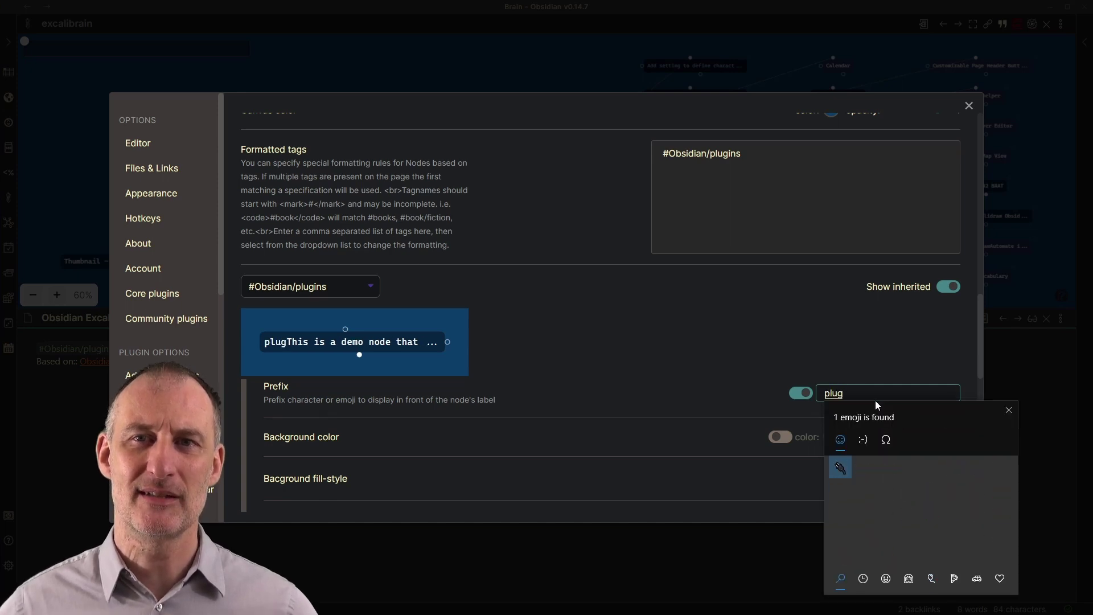
pyautogui.click(839, 470)
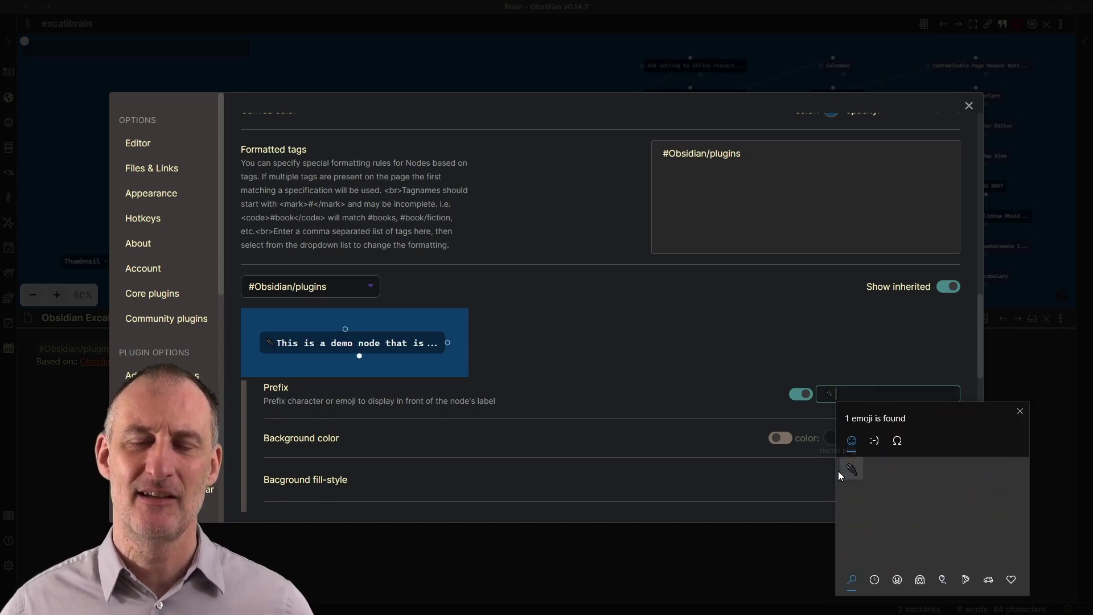
pyautogui.click(1016, 411)
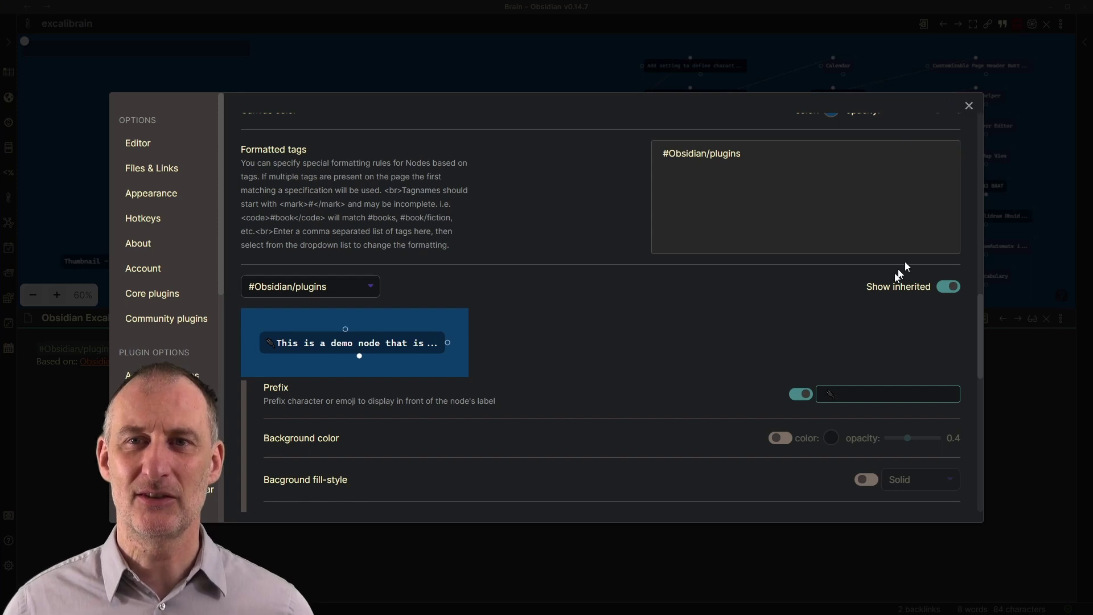
pyautogui.click(969, 105)
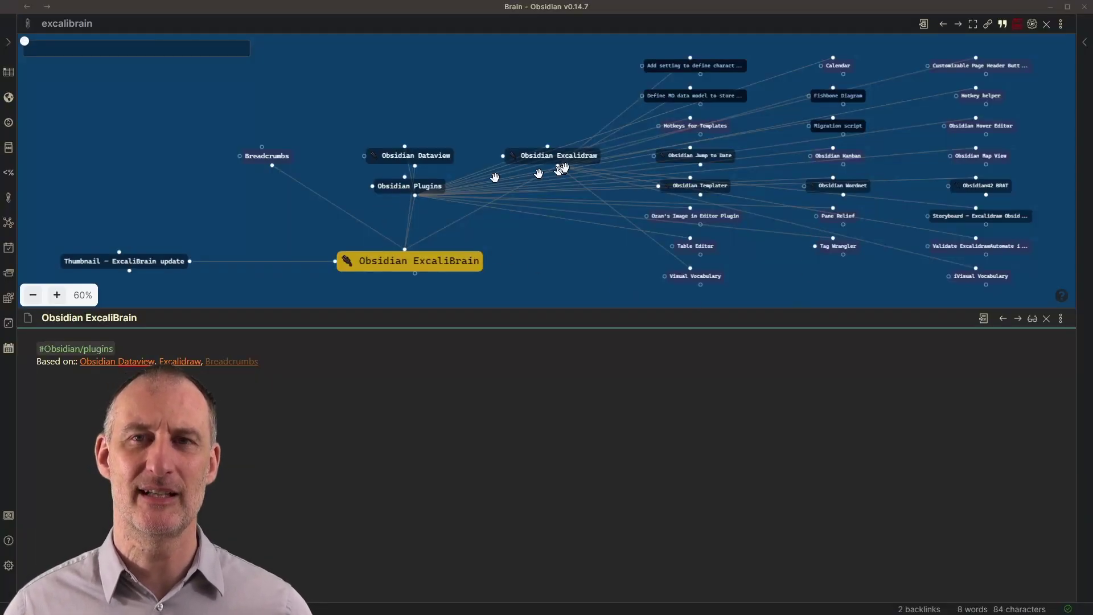
# Step: Focus the graph on Obsidian Plugins, dismiss the Jump to Date preview, then return to Obsidian ExcaliBrain
pyautogui.click(401, 192)
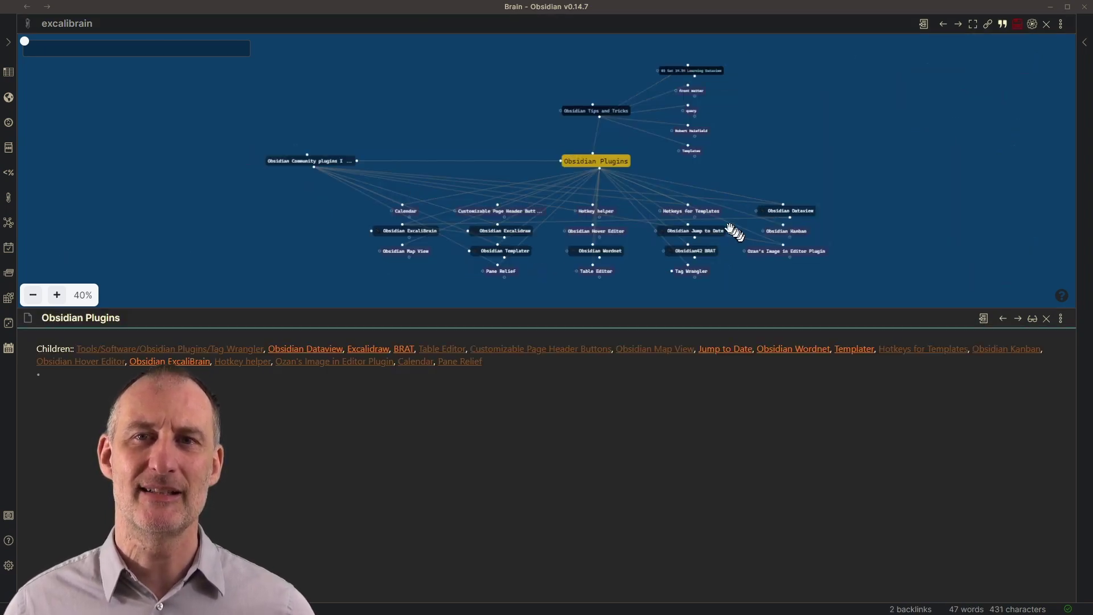
pyautogui.moveTo(733, 233)
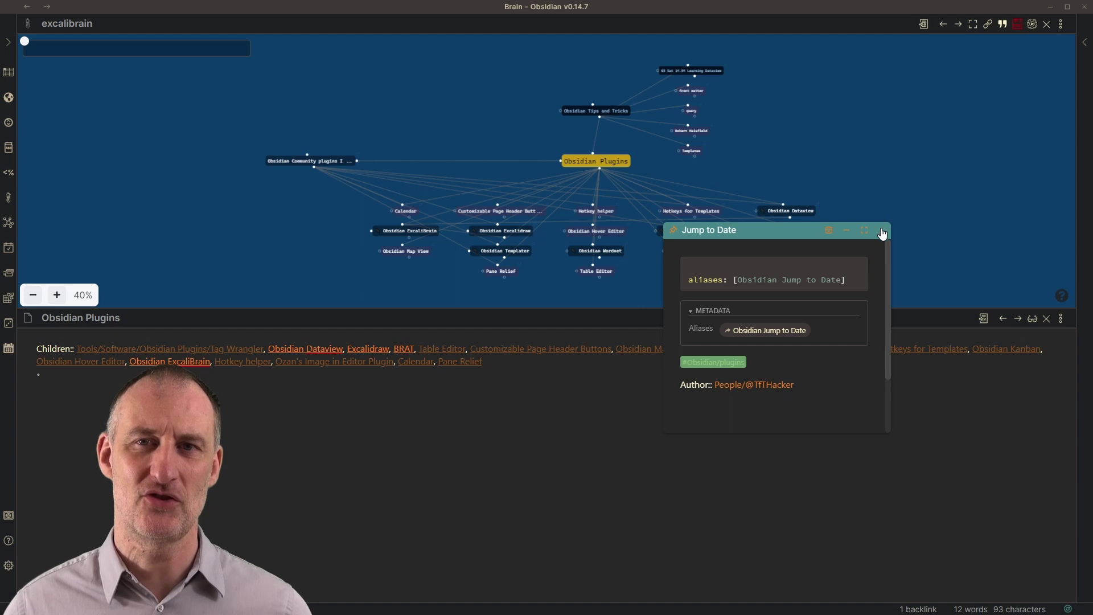
pyautogui.click(882, 230)
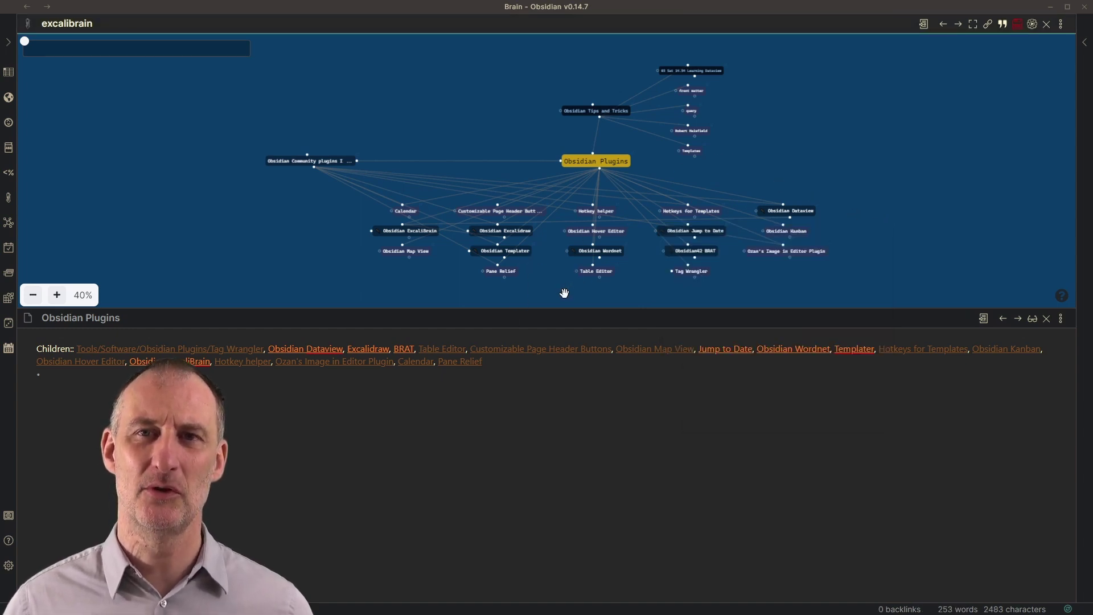
pyautogui.click(410, 229)
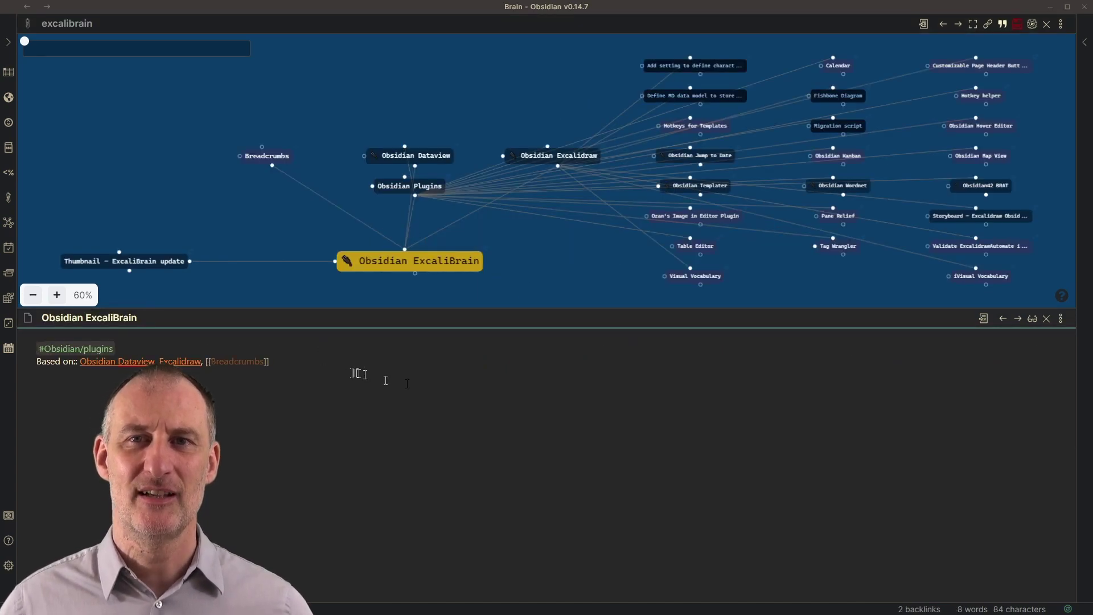
# Step: Add 'Similar to:: [[TheBrain]]' to the note and append 'Similar to' to ExcaliBrain's Friends fields
pyautogui.write('milar ')
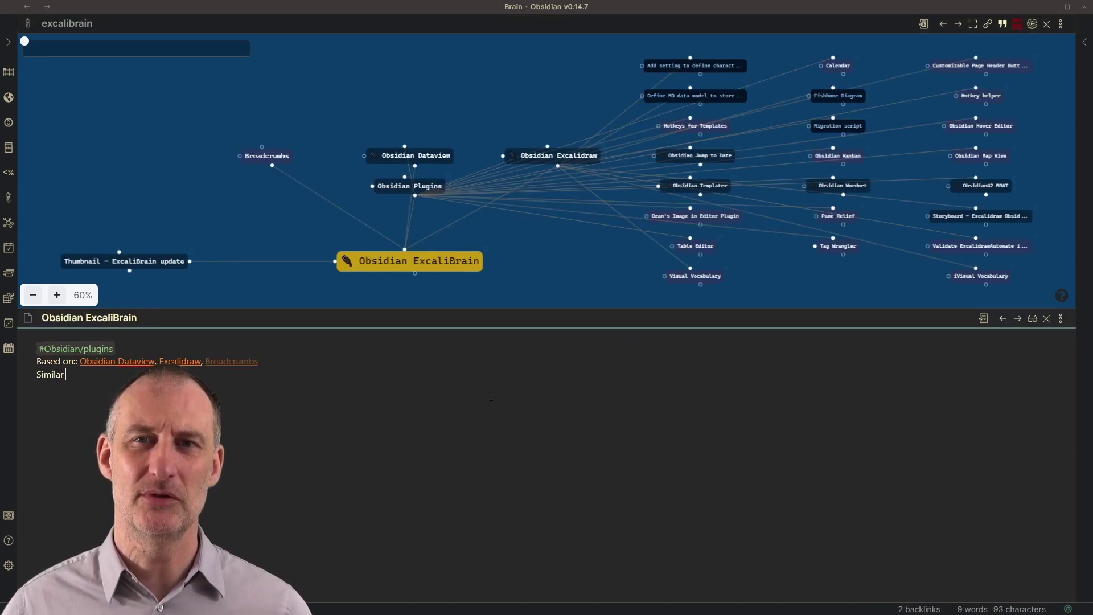
pyautogui.write('to:: [[The')
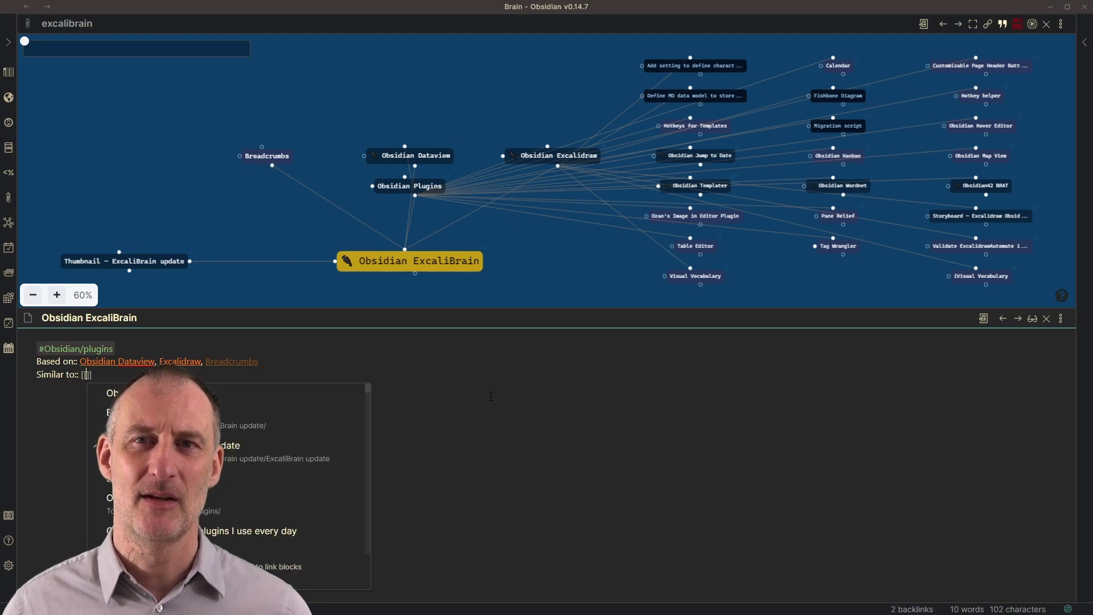
pyautogui.write('Brain')
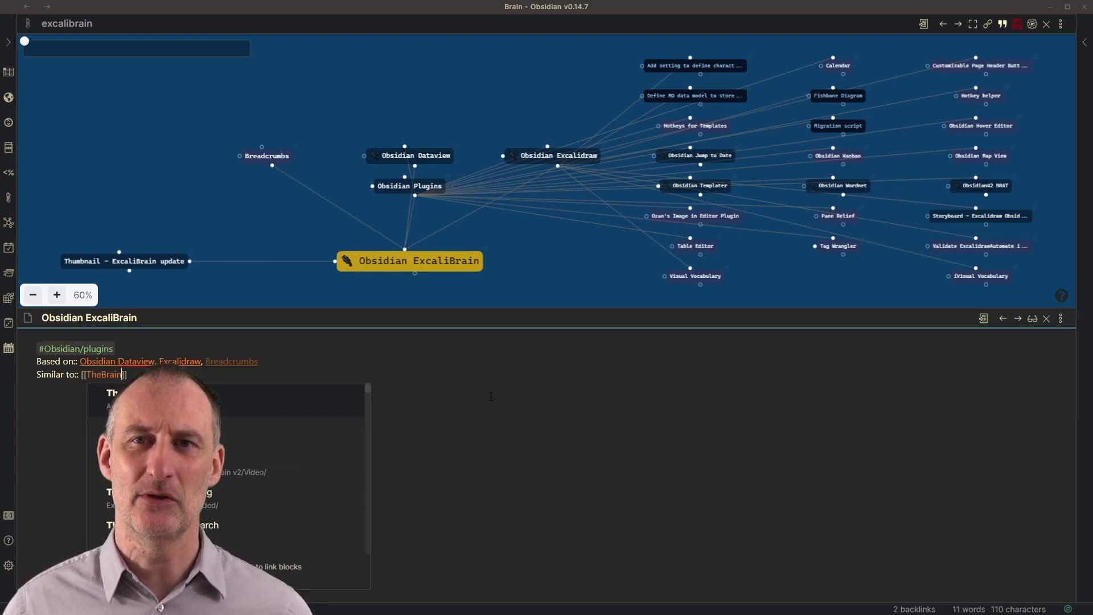
pyautogui.press('Return')
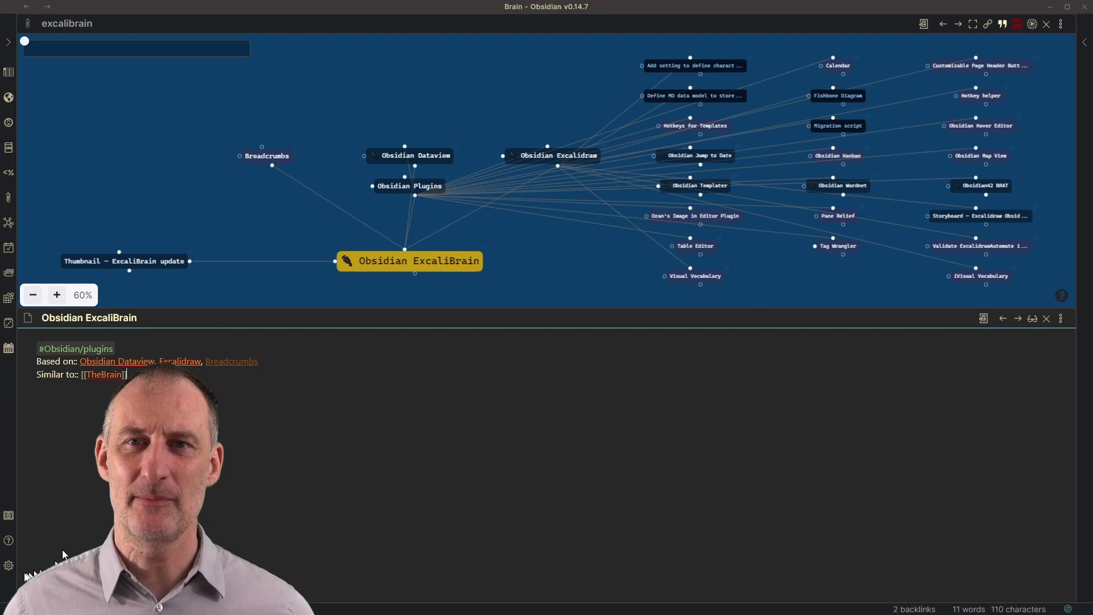
pyautogui.click(8, 567)
pyautogui.click(750, 377)
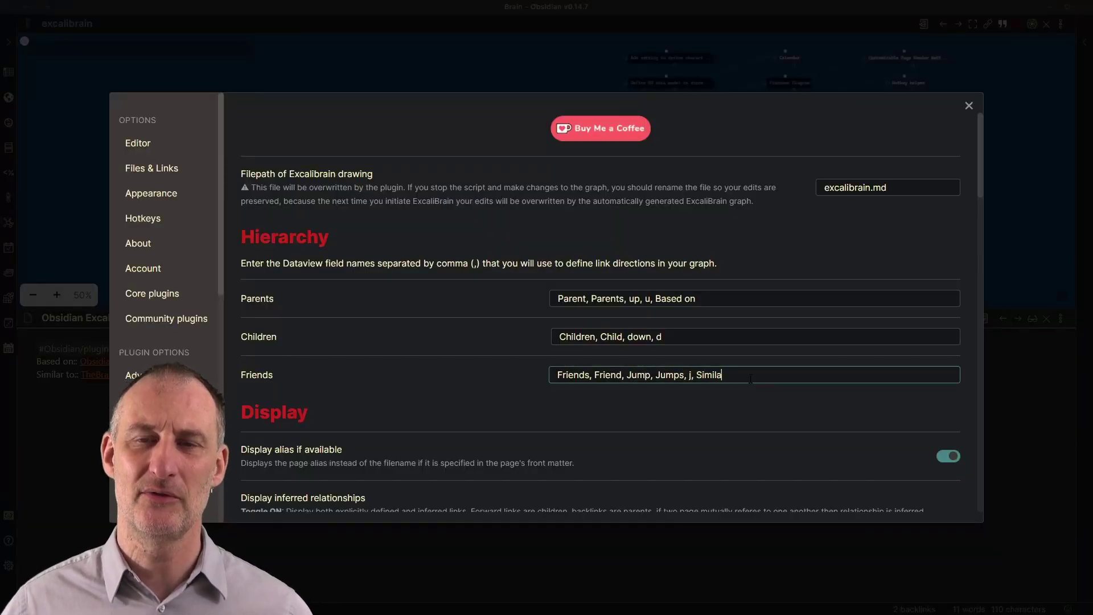
pyautogui.click(969, 106)
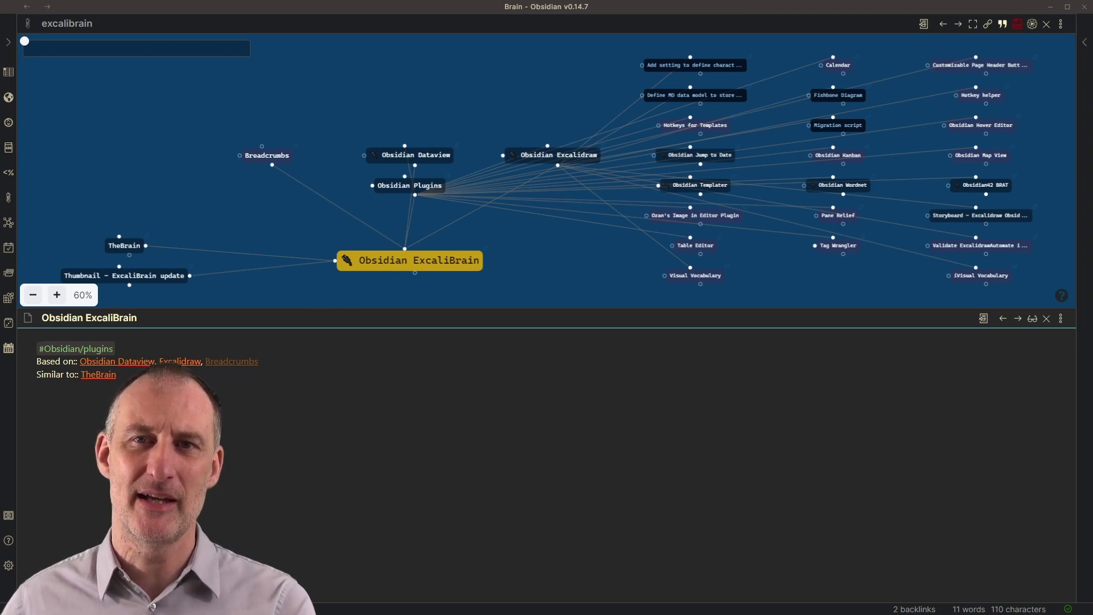
# Step: Add 'Parents:: [[Mind Mapping]]' to the ExcaliBrain note, then open Mind Mapping from the graph
pyautogui.press('Return')
pyautogui.write('Pa')
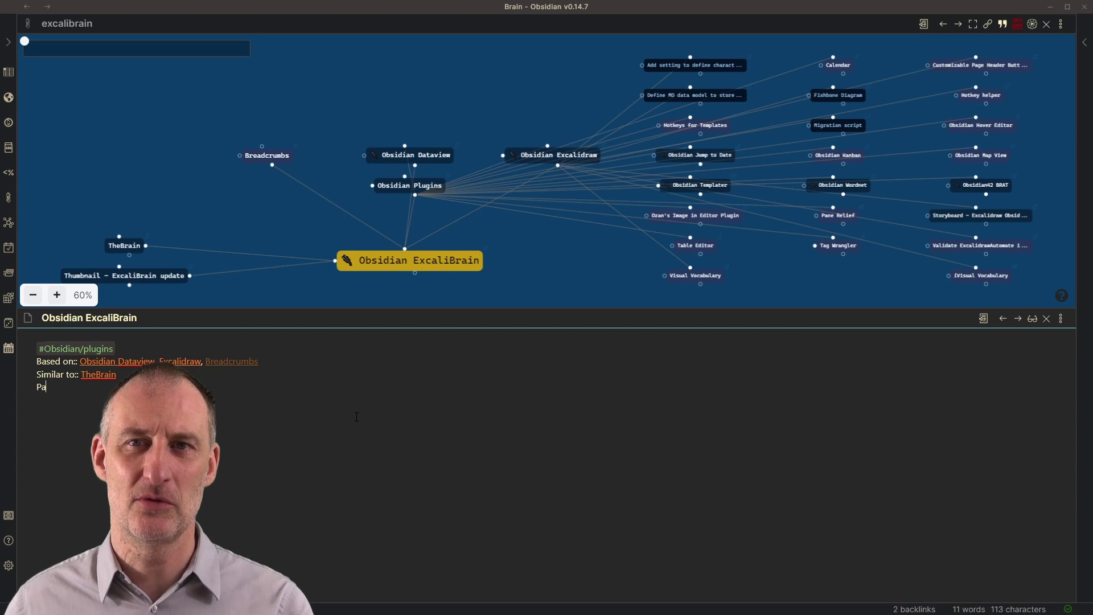
pyautogui.write('rents:: [[Mind')
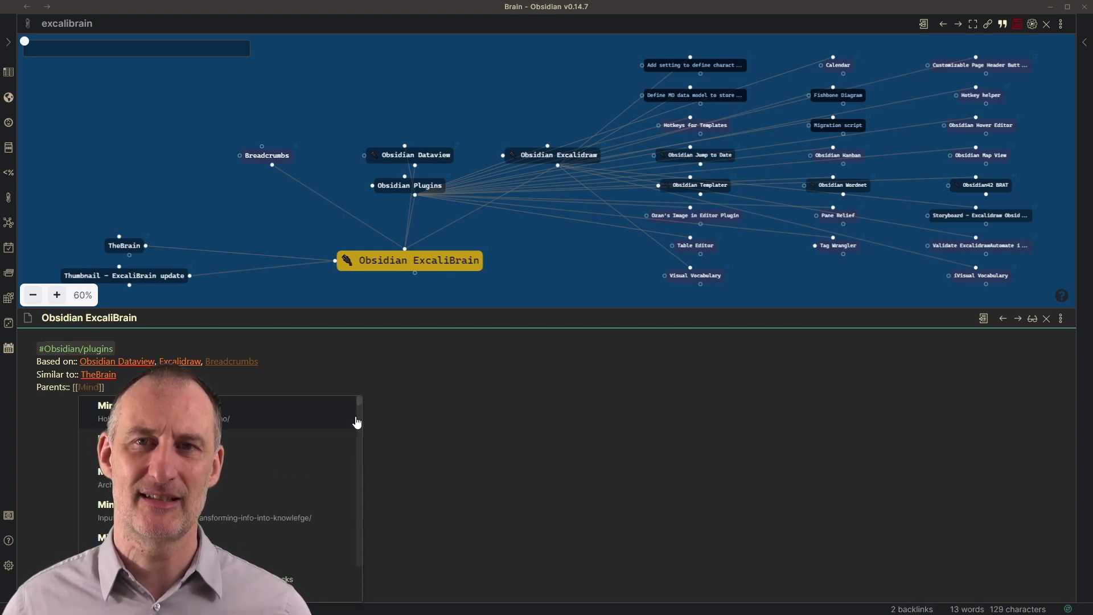
pyautogui.press('Down')
pyautogui.press('Down')
pyautogui.press('Up')
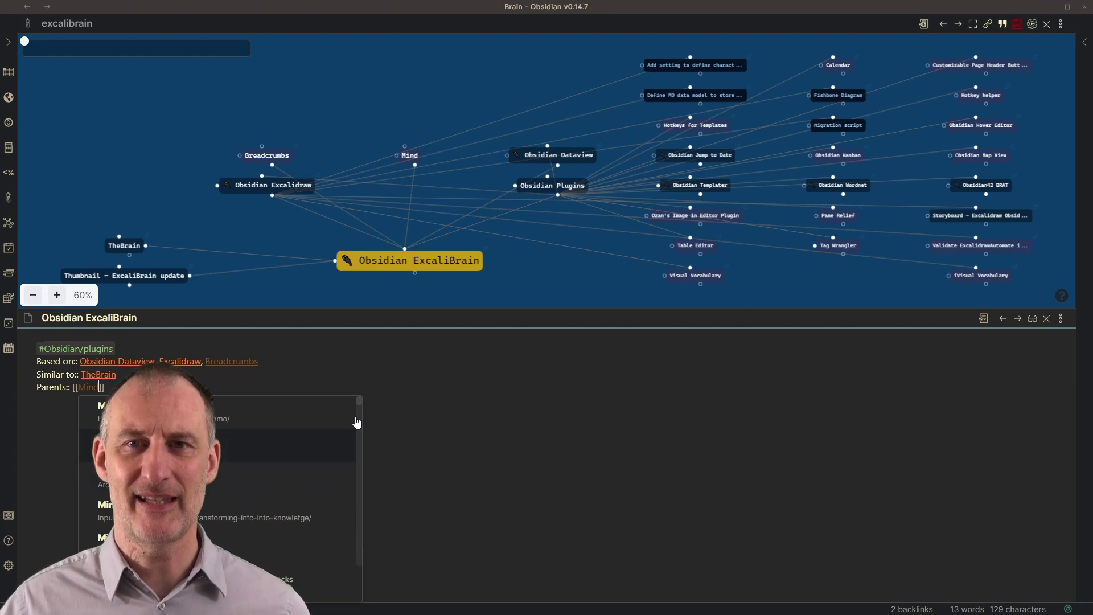
pyautogui.press('Down')
pyautogui.press('Down')
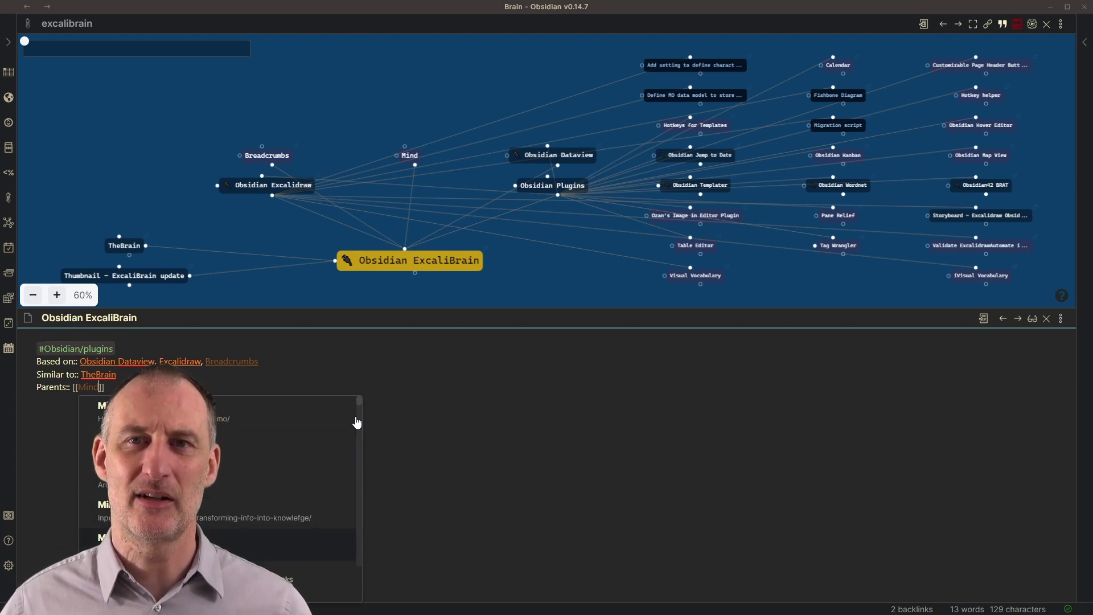
pyautogui.press('Return')
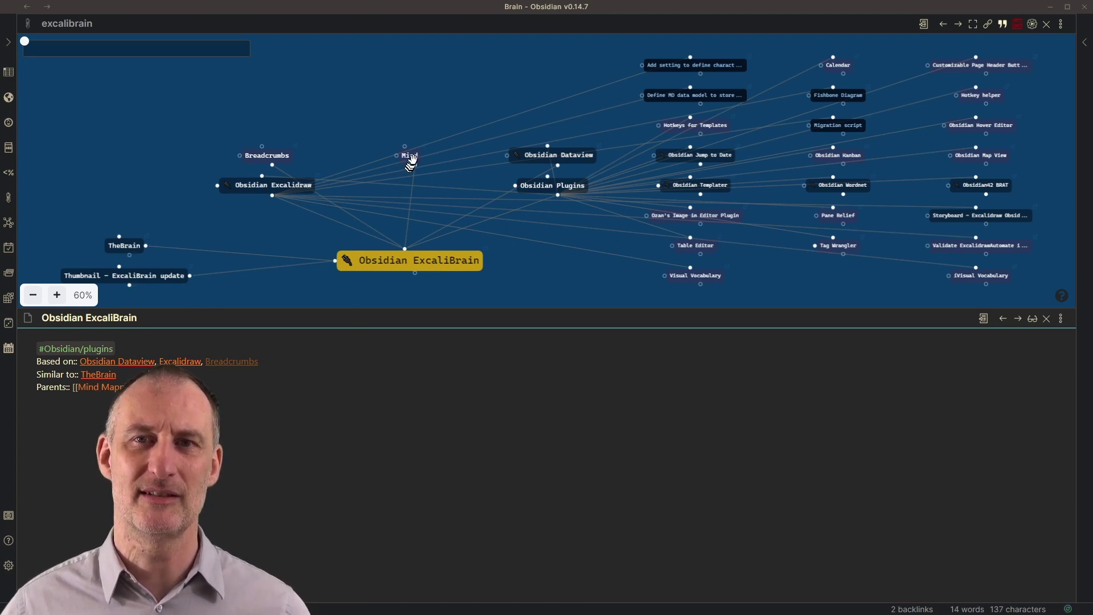
pyautogui.click(419, 174)
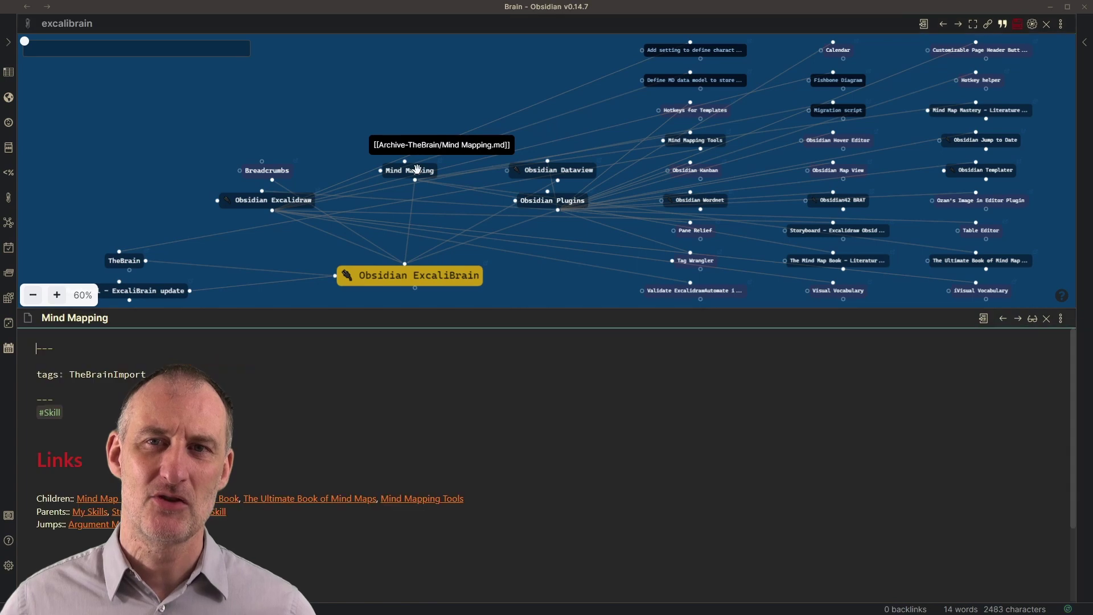
# Step: Close the Mind Map Mastery preview, pan the graph, and open Concept Mapping zoomed in
pyautogui.moveTo(390, 250)
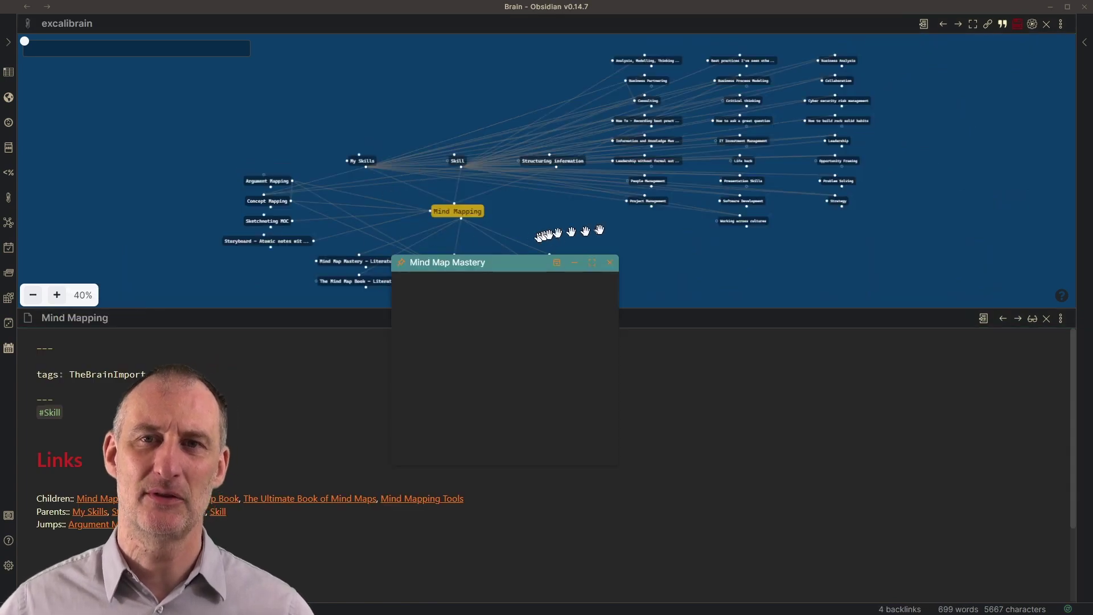
pyautogui.scroll(3, 603, 229)
pyautogui.click(610, 270)
pyautogui.moveTo(497, 222); pyautogui.dragTo(614, 177)
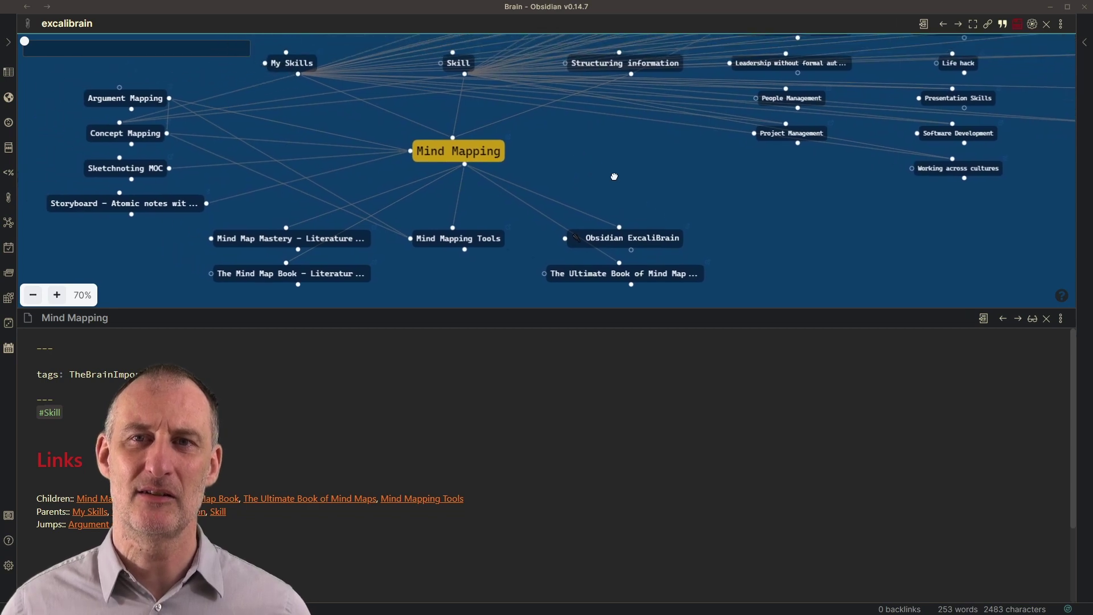
pyautogui.click(134, 135)
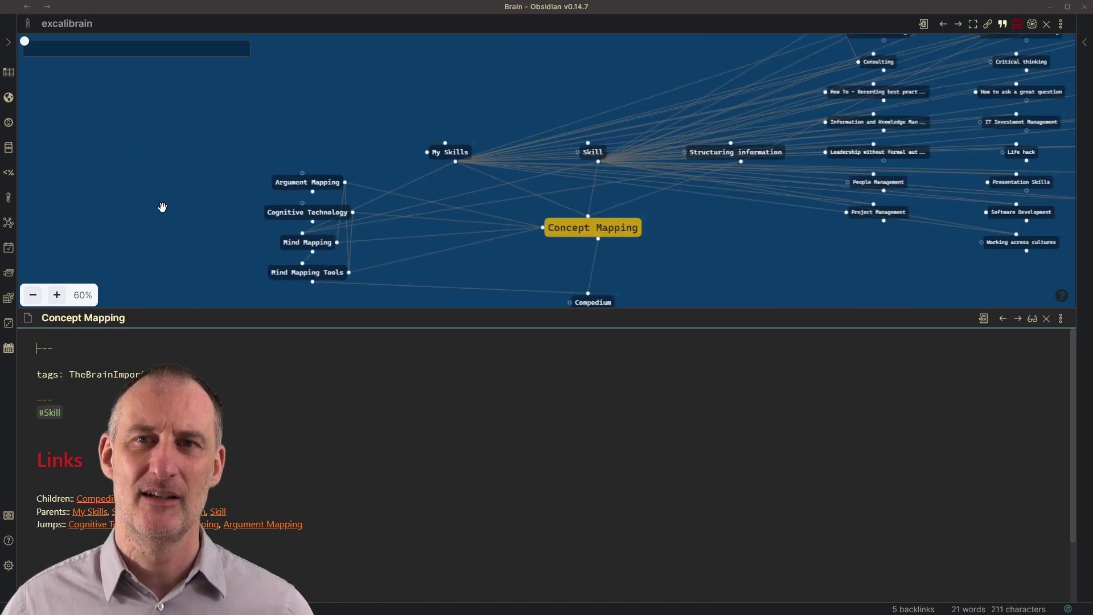
pyautogui.scroll(2, 137, 183)
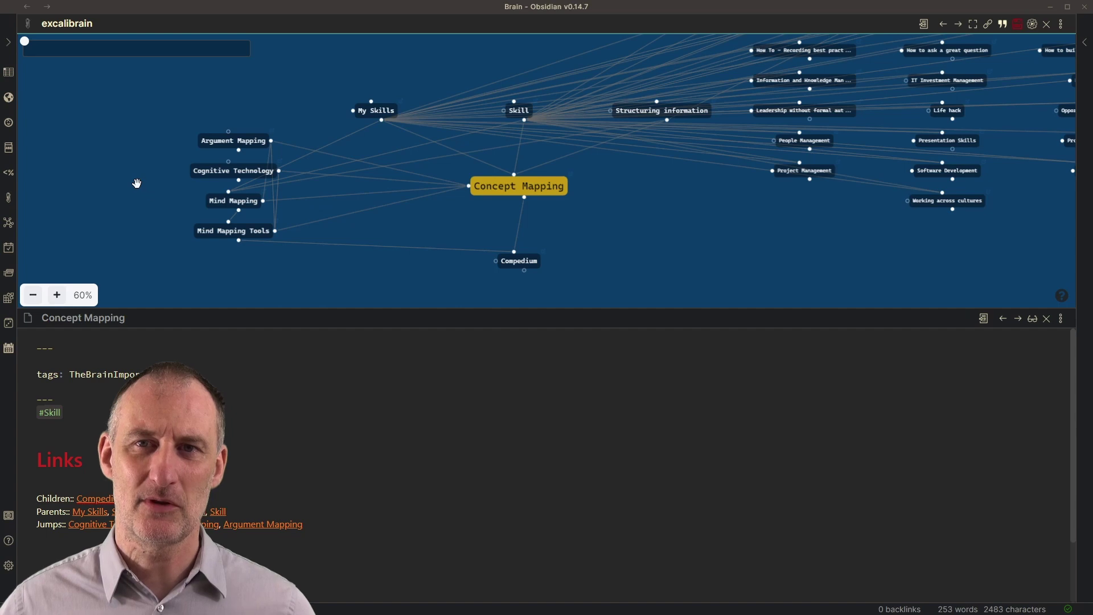
# Step: Append [[Obsidian ExcaliBrain]] after TheBrain on the Children line of Mind Mapping Tools
pyautogui.click(230, 231)
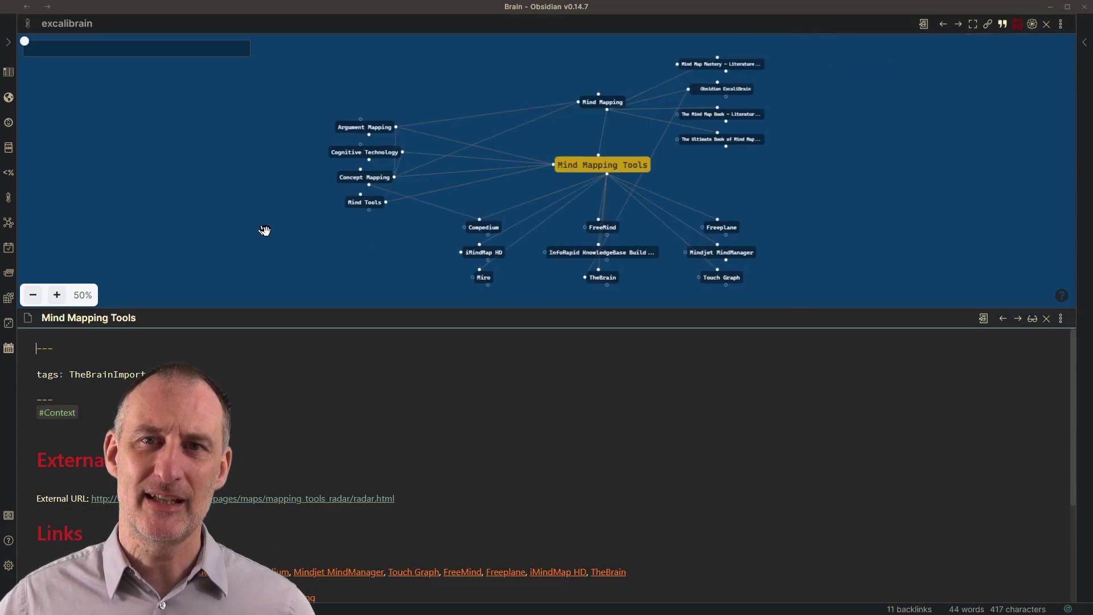
pyautogui.scroll(-2, 688, 522)
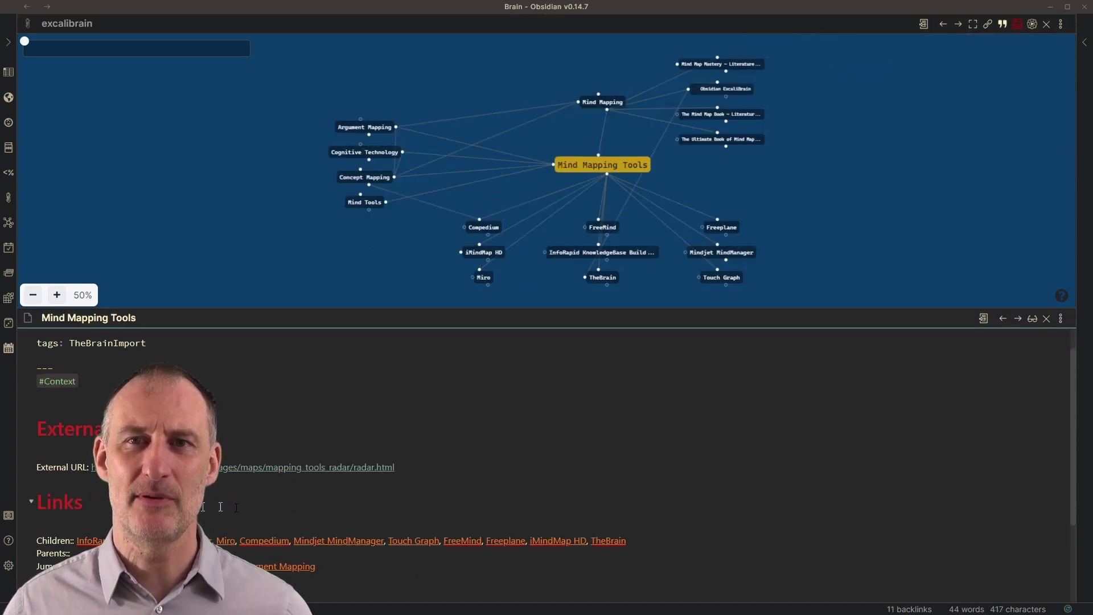
pyautogui.click(688, 519)
pyautogui.write(', ')
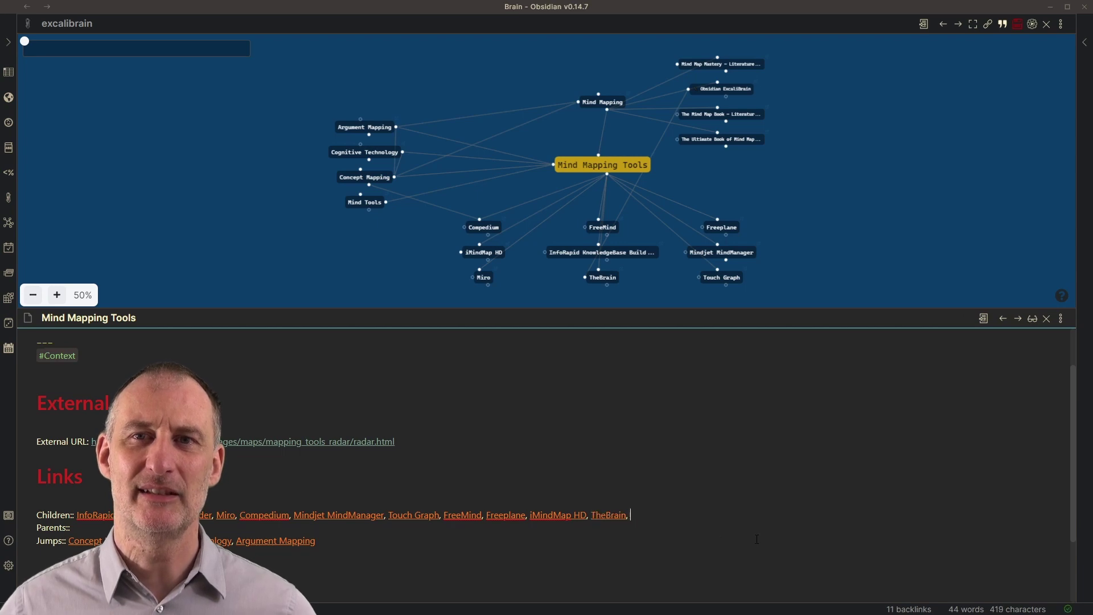
pyautogui.write('[[O')
pyautogui.write('bsidian Ex')
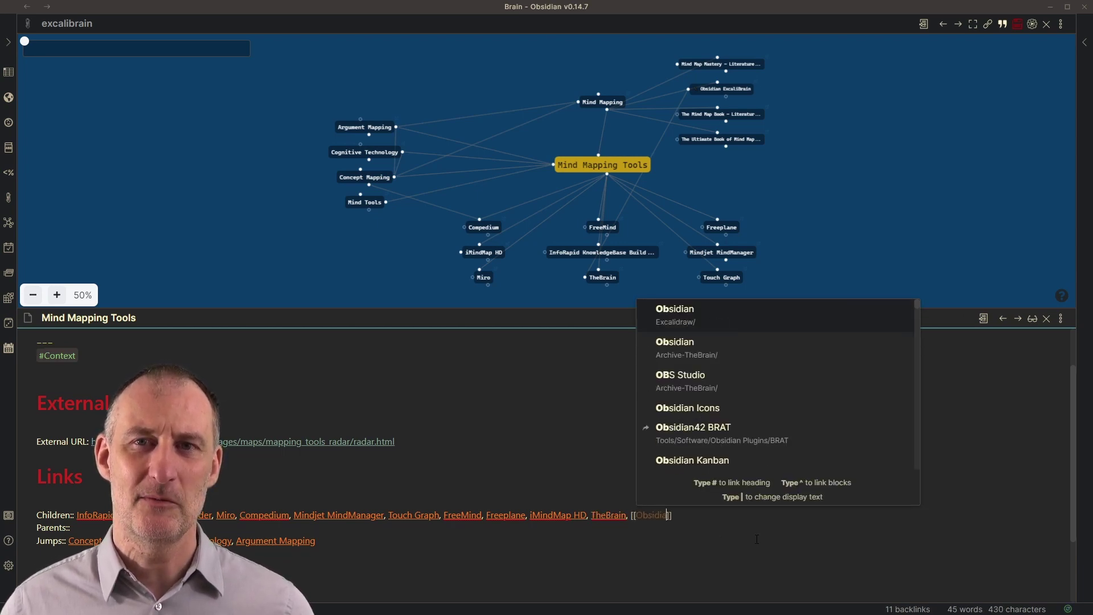
pyautogui.press('Down')
pyautogui.press('Return')
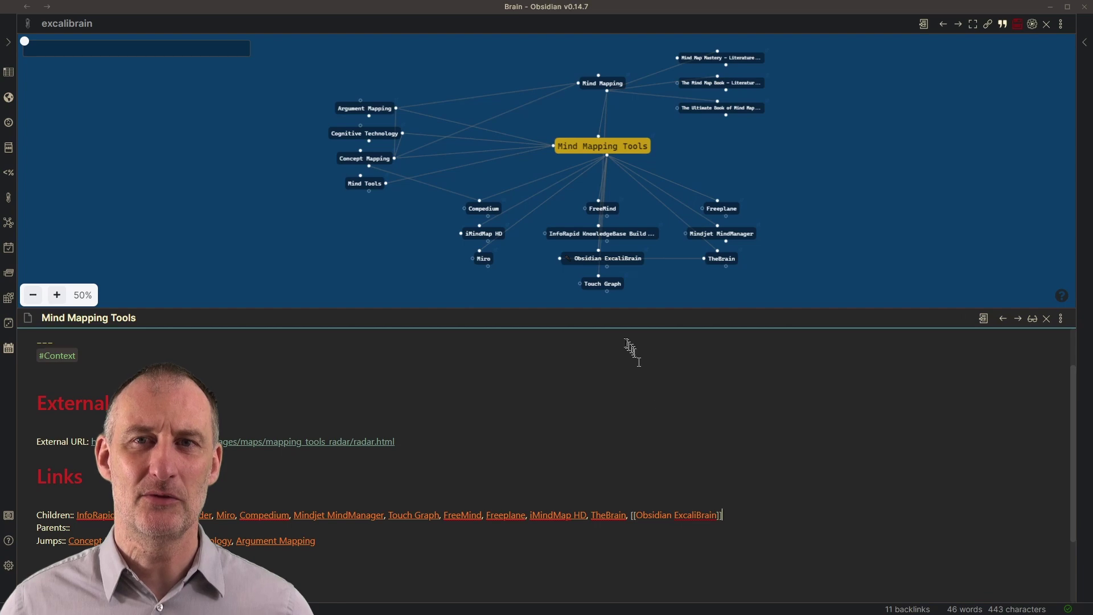
# Step: Return to the graph and make Obsidian ExcaliBrain the central node
pyautogui.click(619, 265)
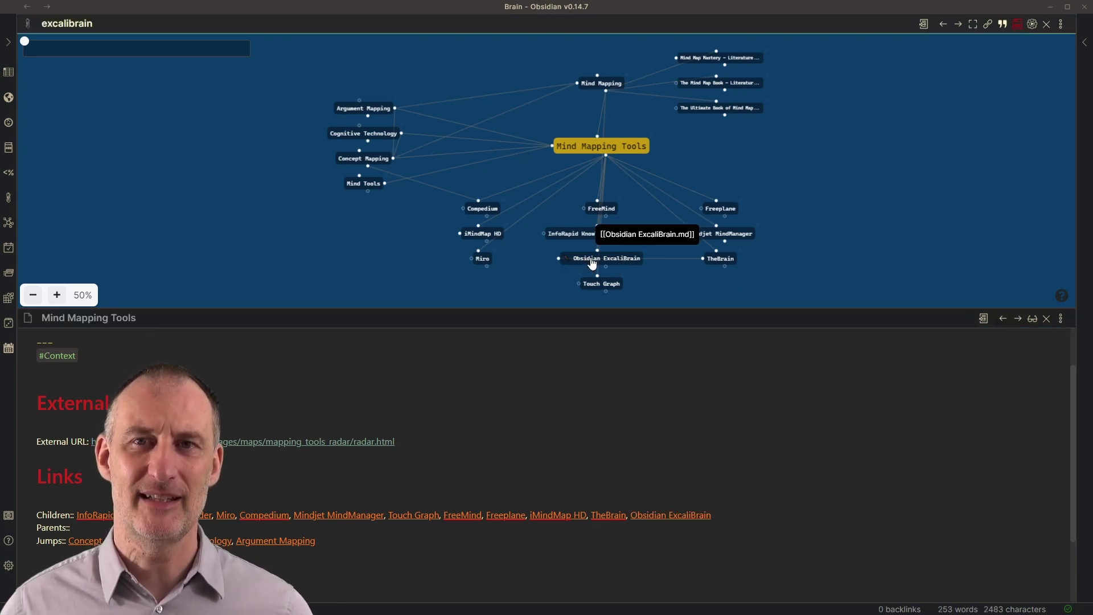
pyautogui.click(592, 261)
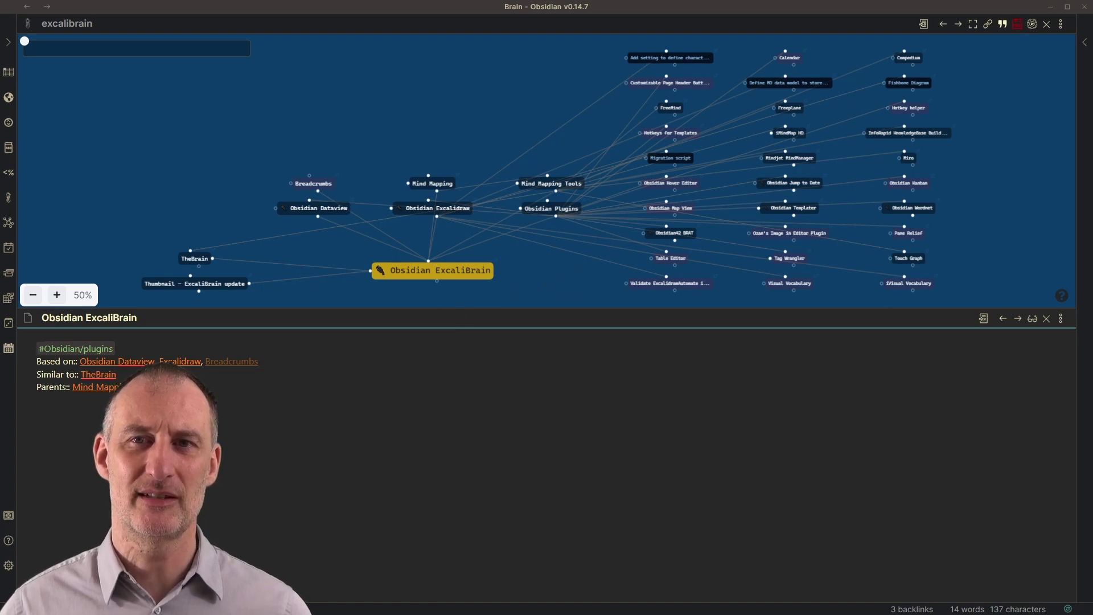
pyautogui.click(9, 567)
# Step: Switch off ExcaliBrain's Include attachments toggle so the graph shows only markdown files
pyautogui.scroll(-5, 335, 391)
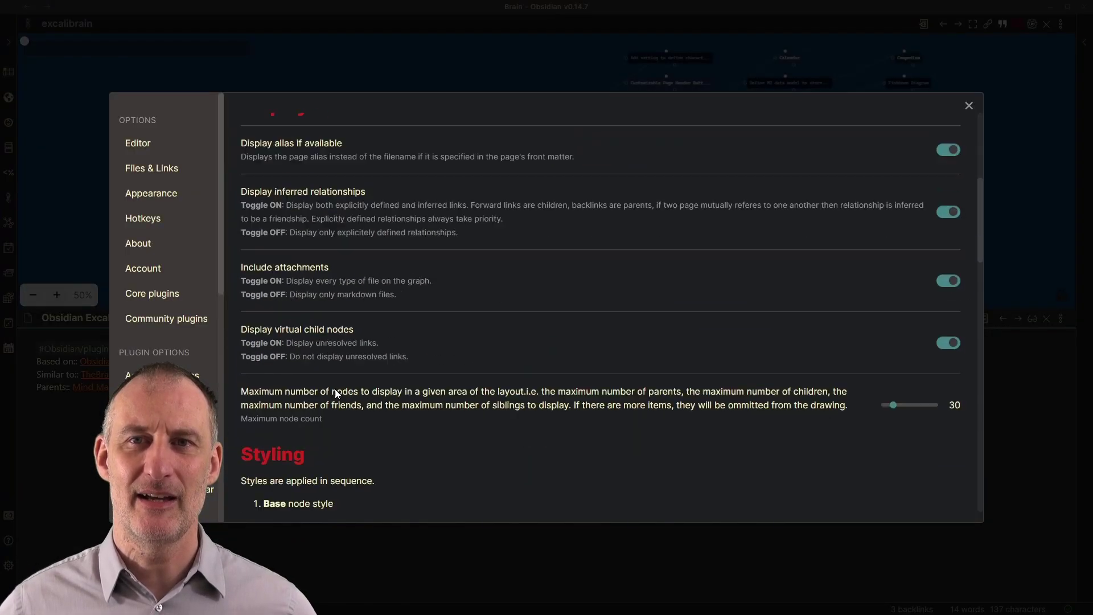
pyautogui.scroll(1, 335, 388)
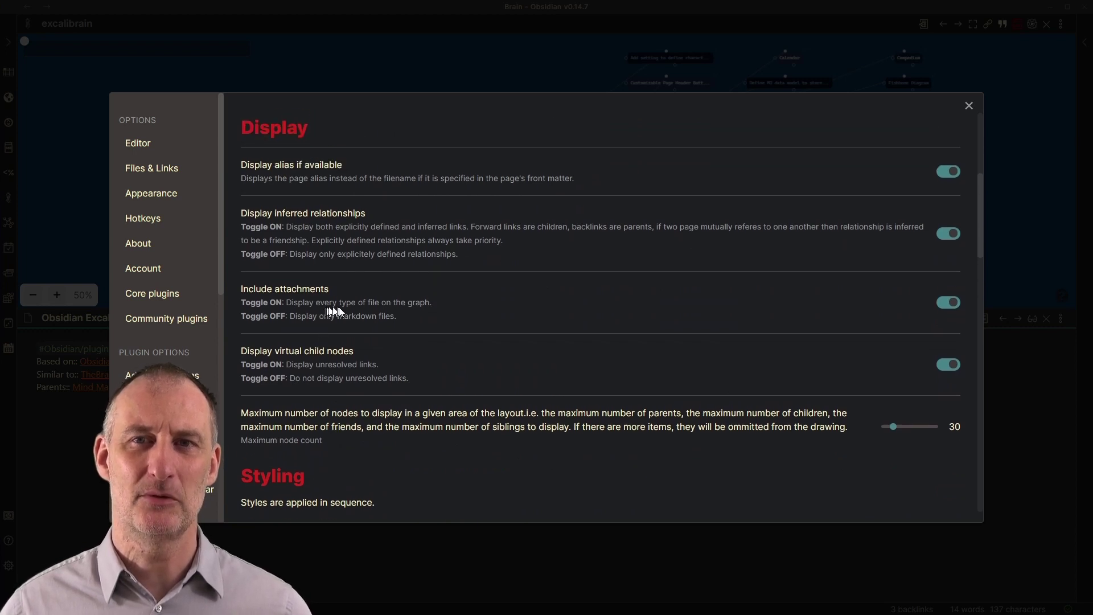
pyautogui.click(948, 303)
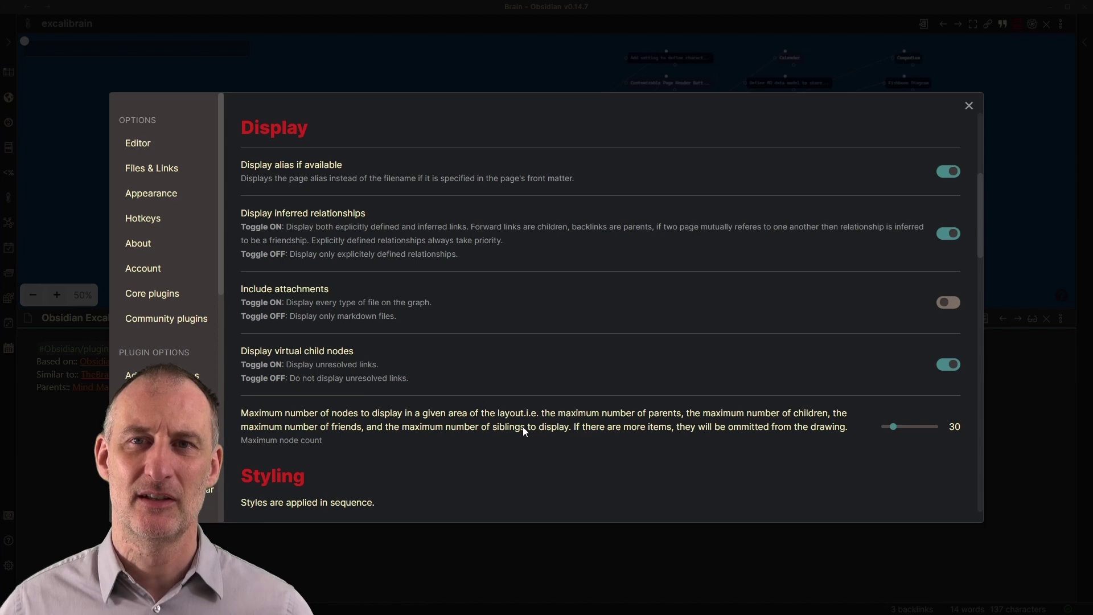
pyautogui.scroll(-1, 524, 430)
pyautogui.scroll(-6, 518, 431)
pyautogui.click(332, 344)
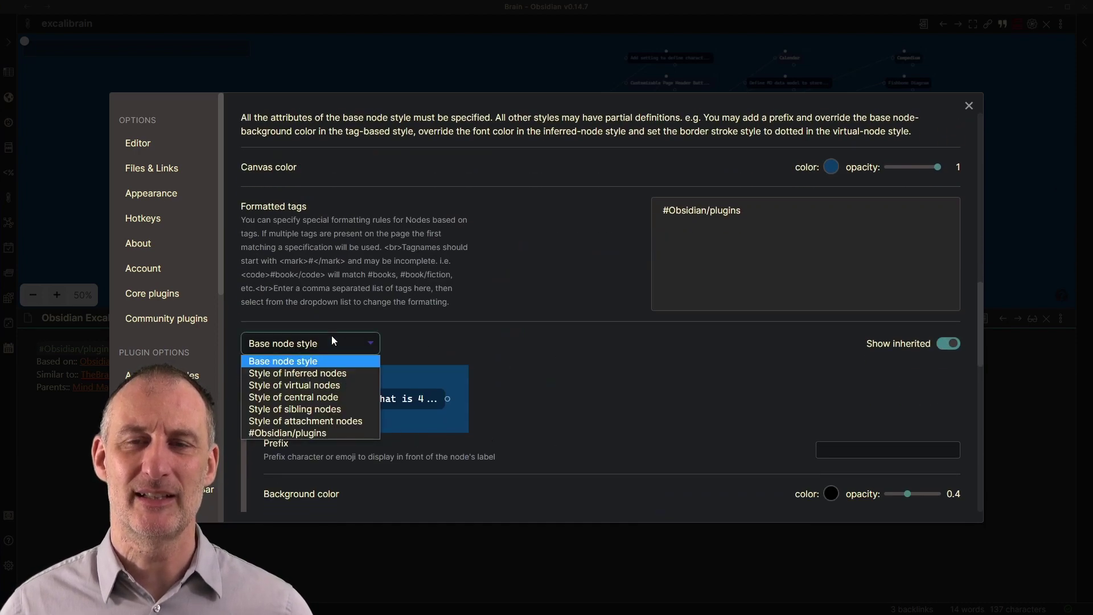
# Step: Give the Style of central node a Hand-drawn font family and max label length 40, then close settings
pyautogui.click(349, 397)
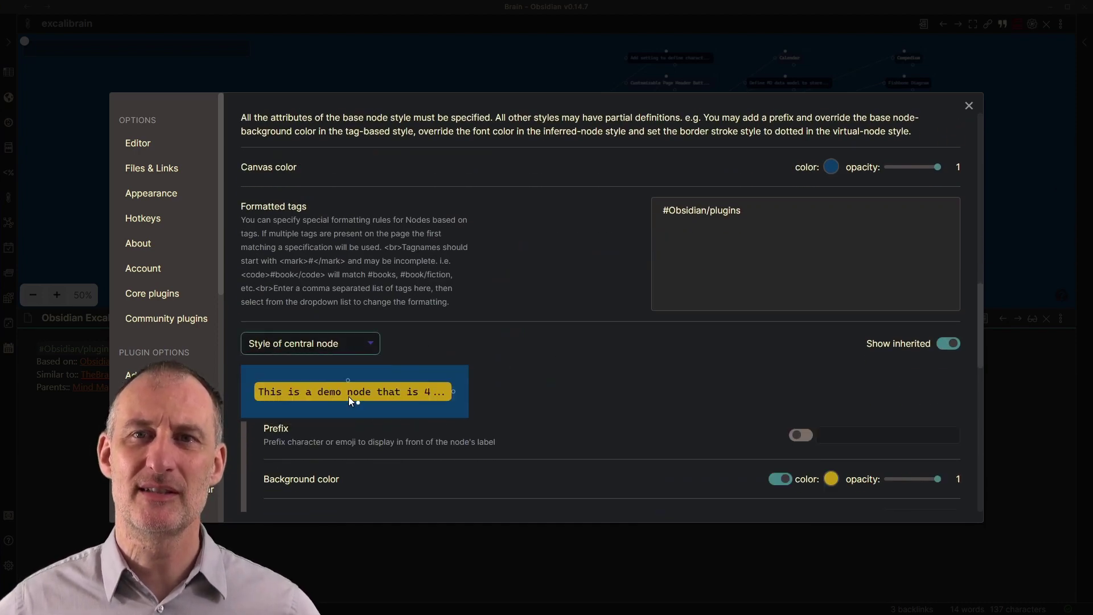
pyautogui.scroll(-1, 654, 407)
pyautogui.scroll(-5, 655, 407)
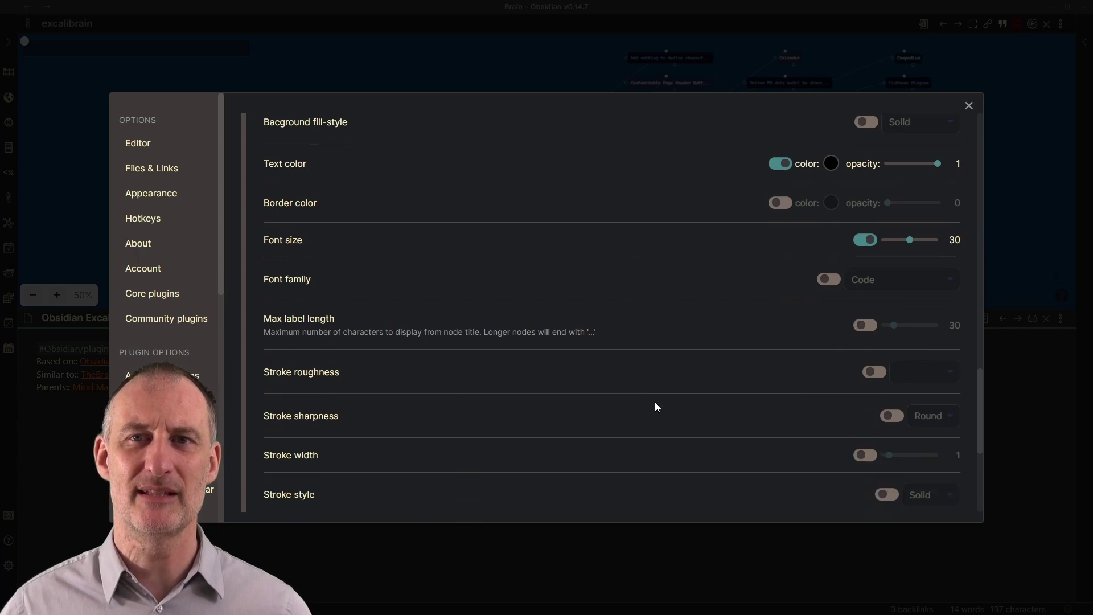
pyautogui.scroll(-1, 655, 407)
pyautogui.click(829, 222)
pyautogui.click(888, 222)
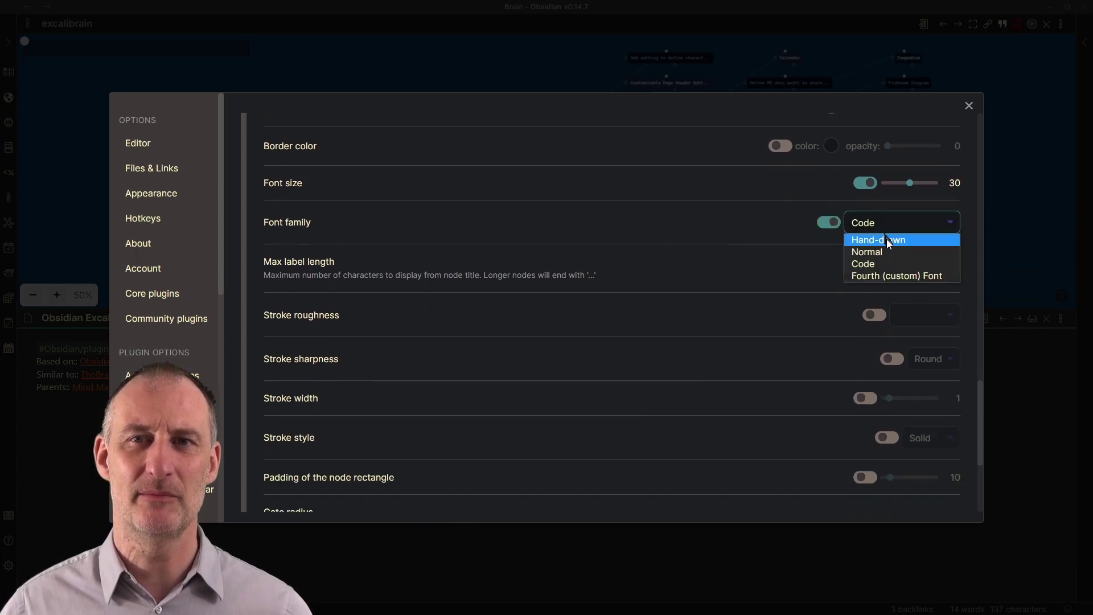
pyautogui.click(890, 243)
pyautogui.scroll(2, 757, 269)
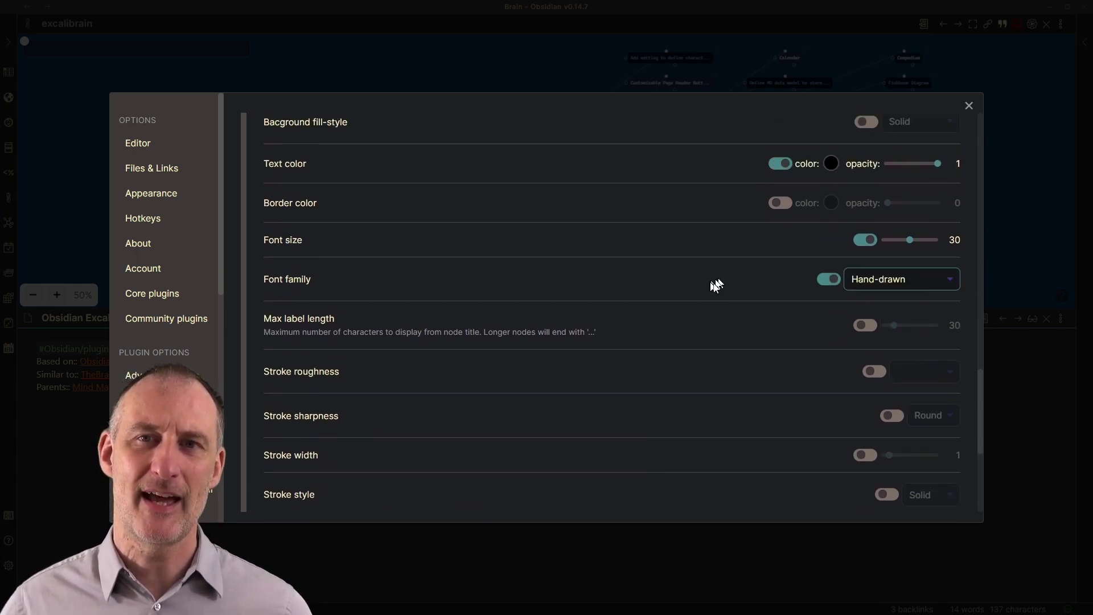
pyautogui.click(863, 324)
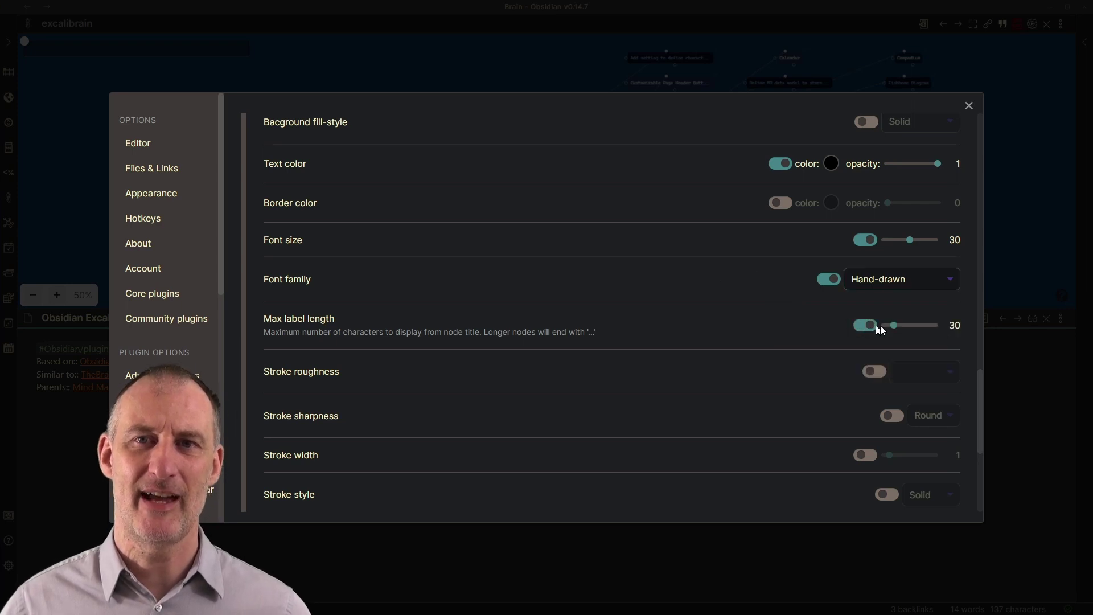
pyautogui.moveTo(894, 325); pyautogui.dragTo(900, 326)
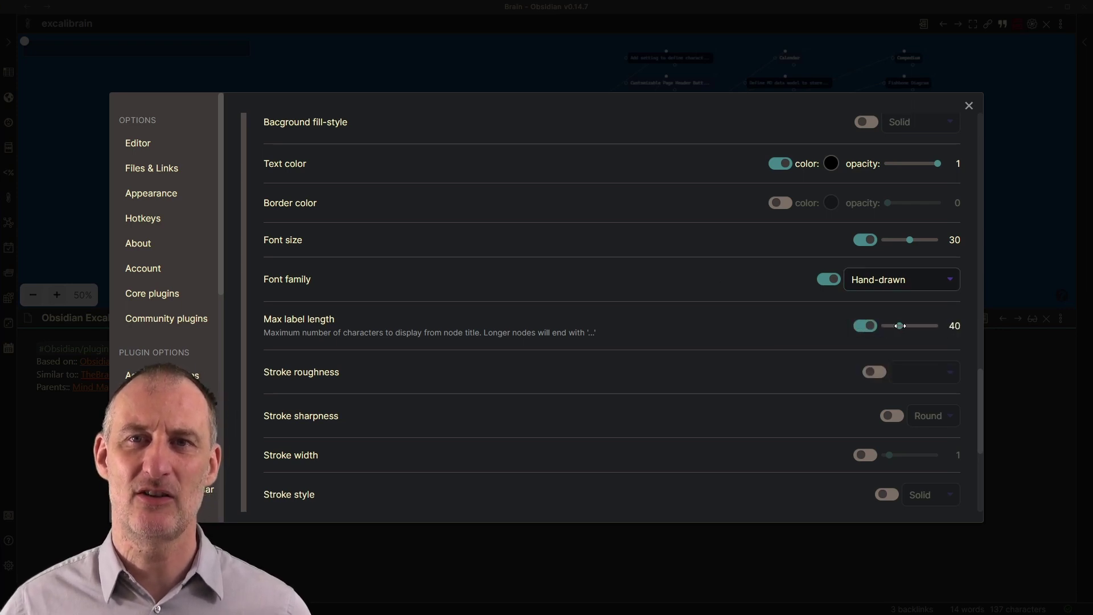
pyautogui.click(968, 107)
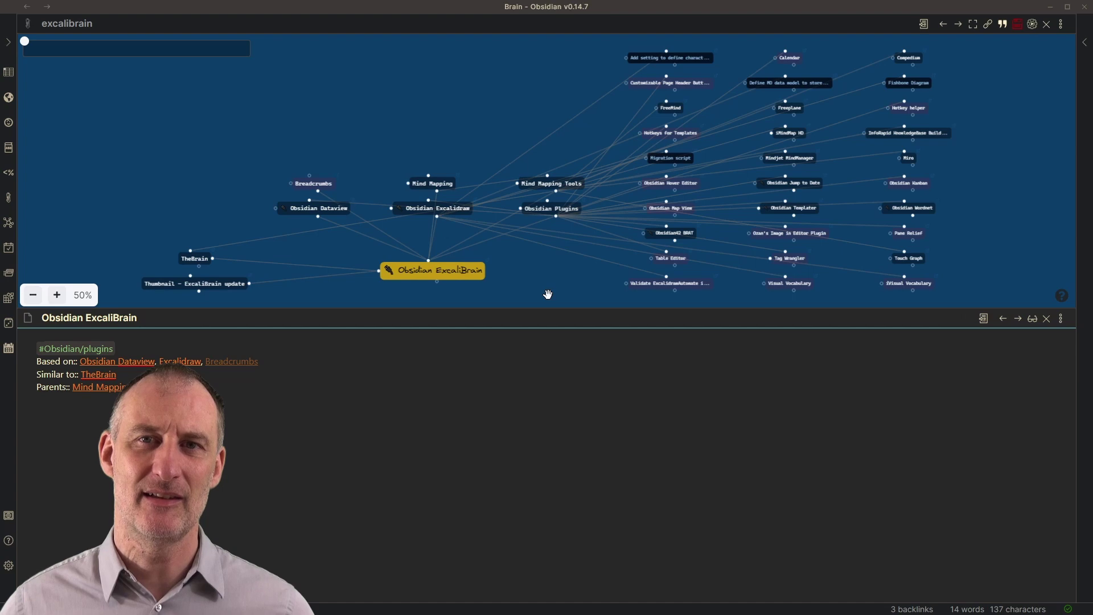
# Step: Add a 'Friends:: [[LATCH]]' line below Parents, followed by the text 'plemented in ExcaliB'
pyautogui.moveTo(548, 294); pyautogui.dragTo(556, 240)
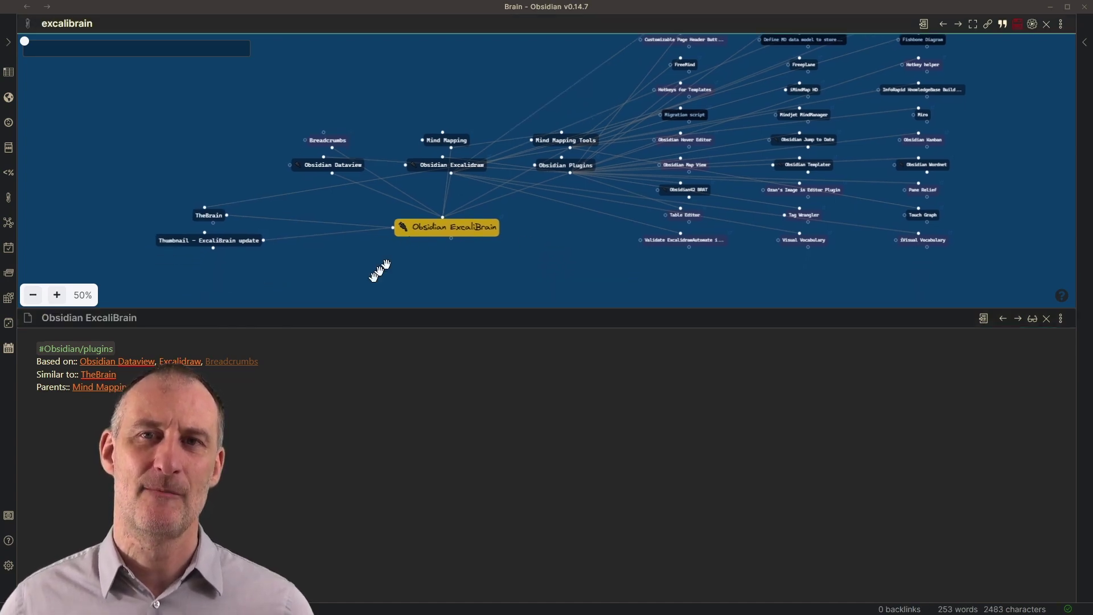
pyautogui.click(336, 384)
pyautogui.write('Friends:: ')
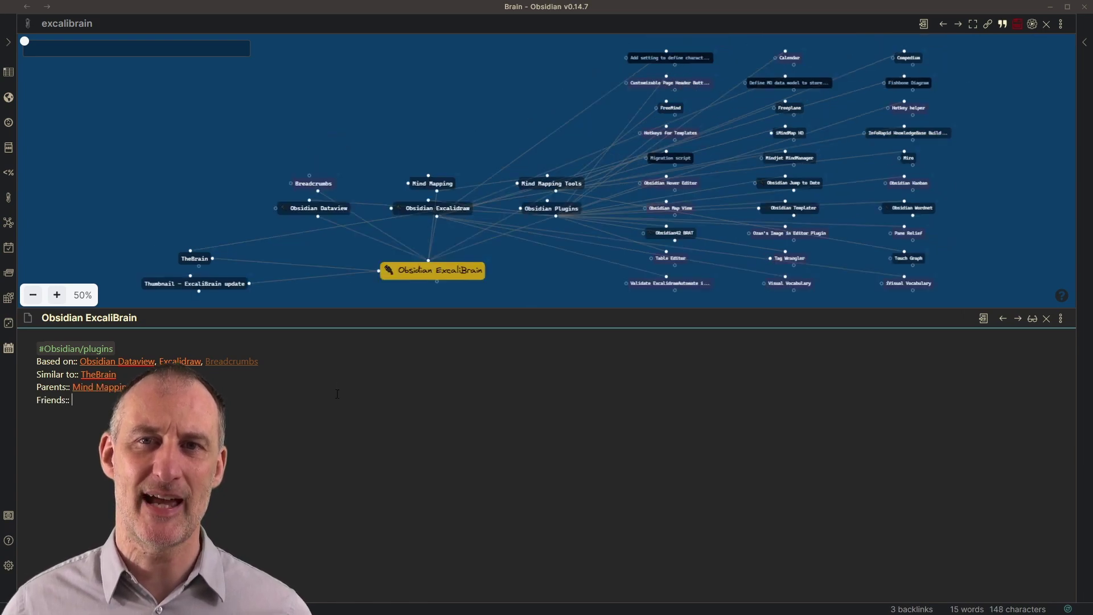
pyautogui.write('[[LATCH')
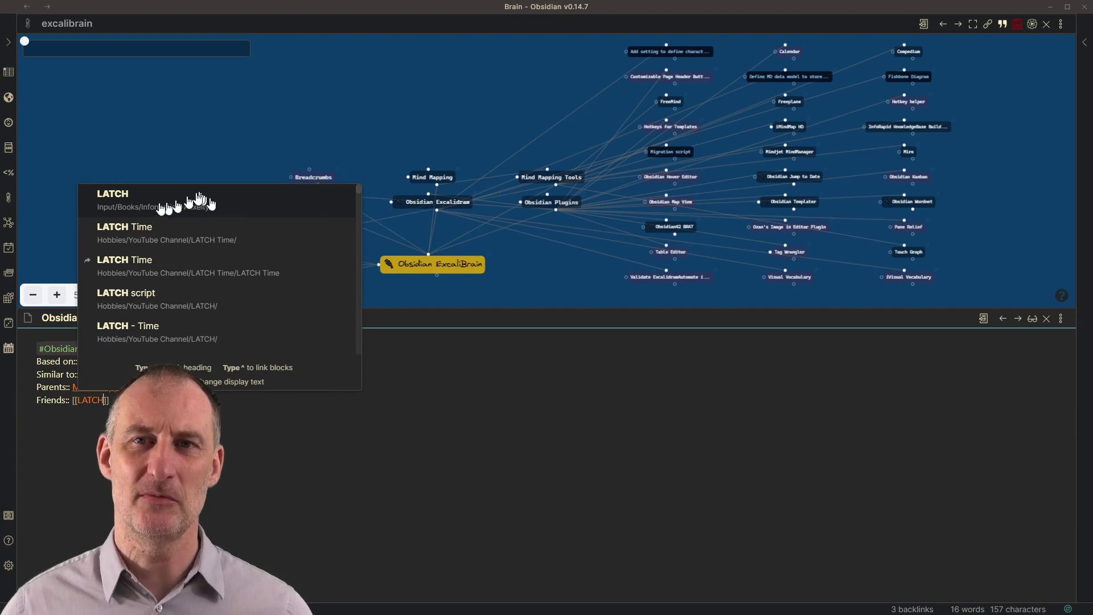
pyautogui.click(137, 208)
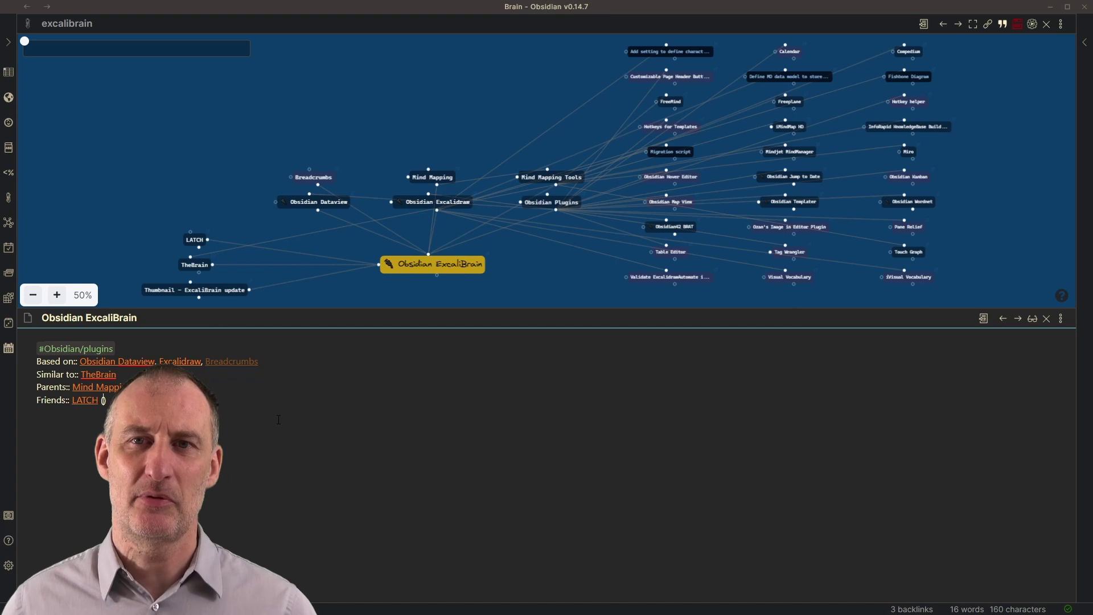
pyautogui.write('plemented')
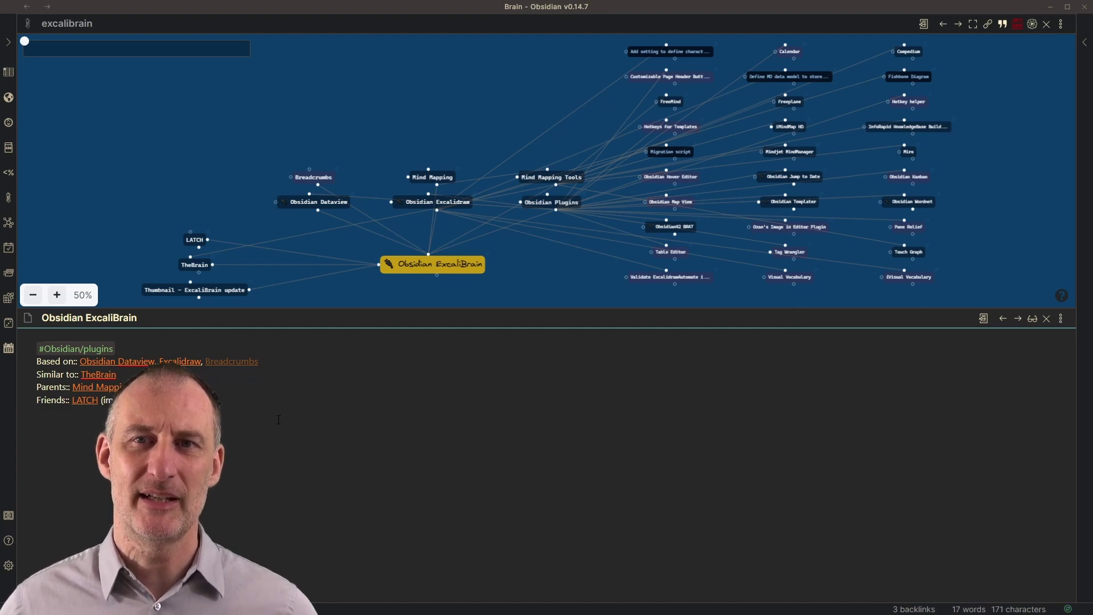
pyautogui.write(' in ')
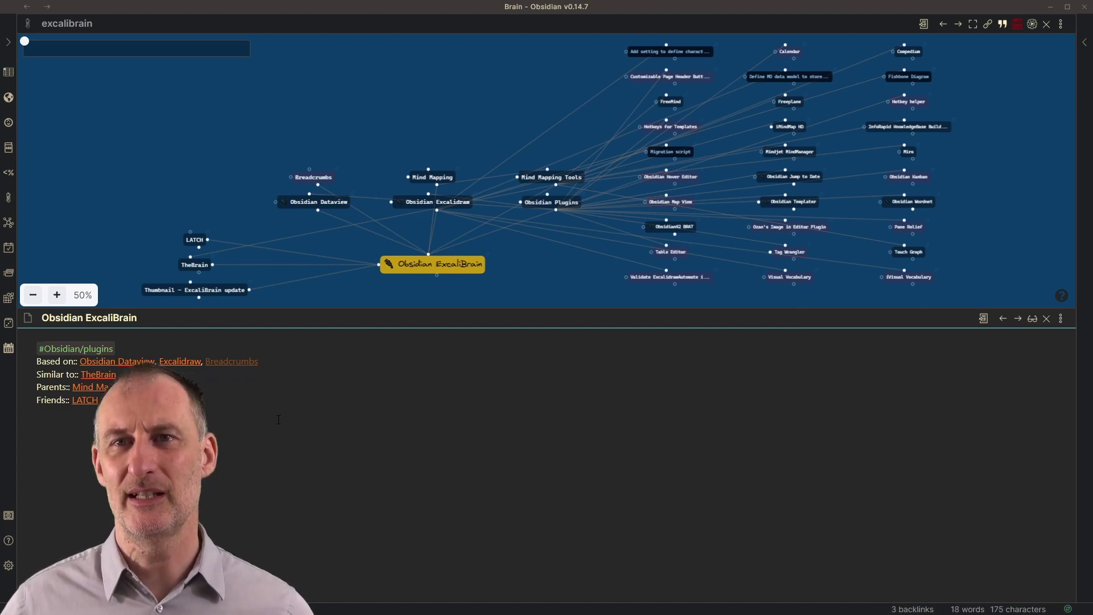
pyautogui.write('Excali')
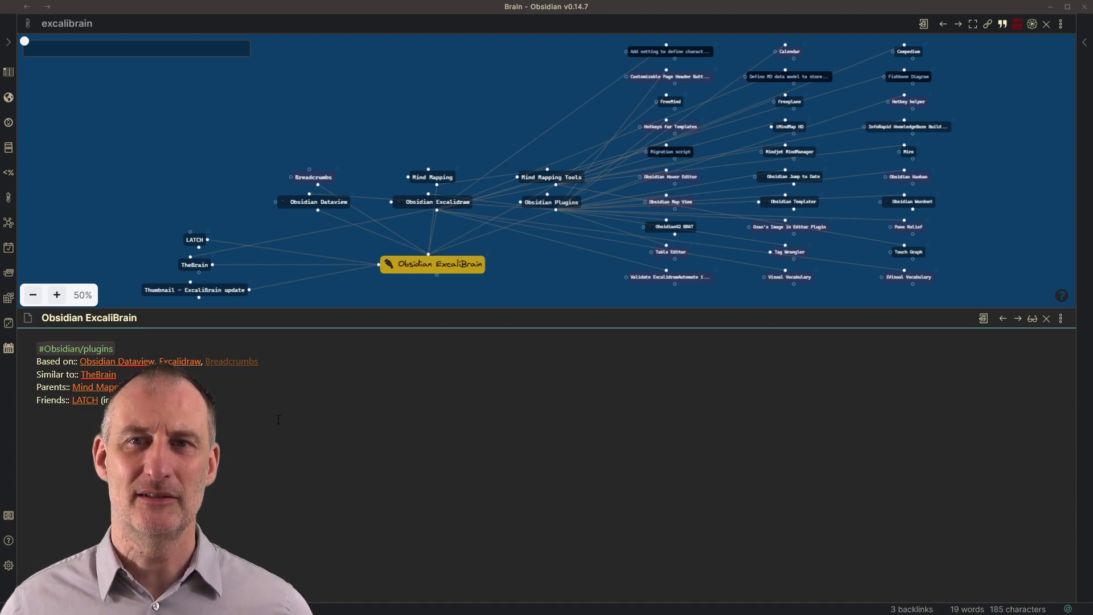
pyautogui.write('B')
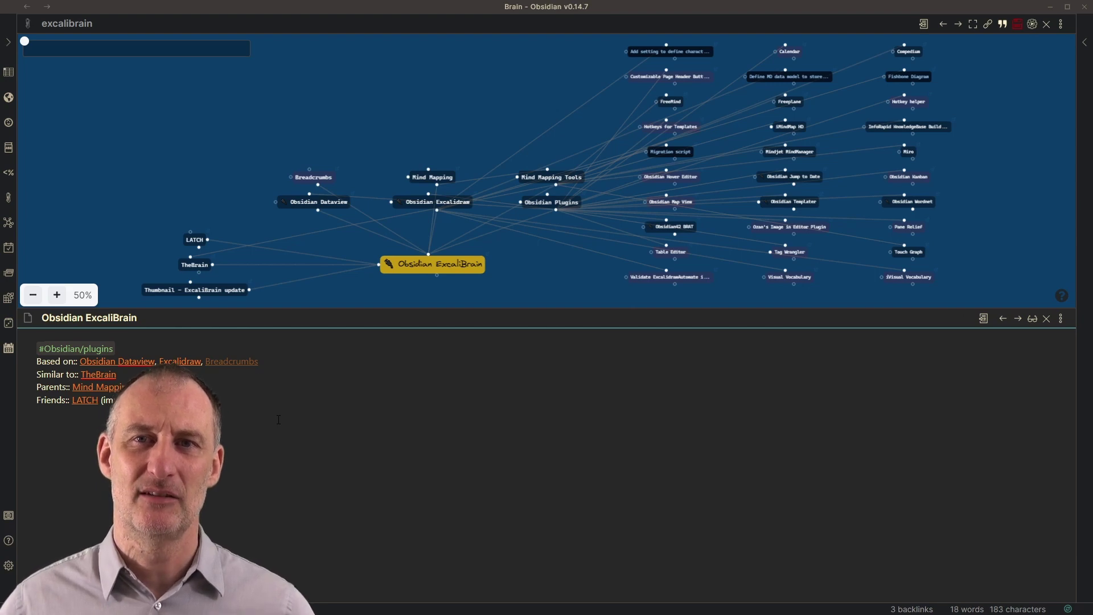